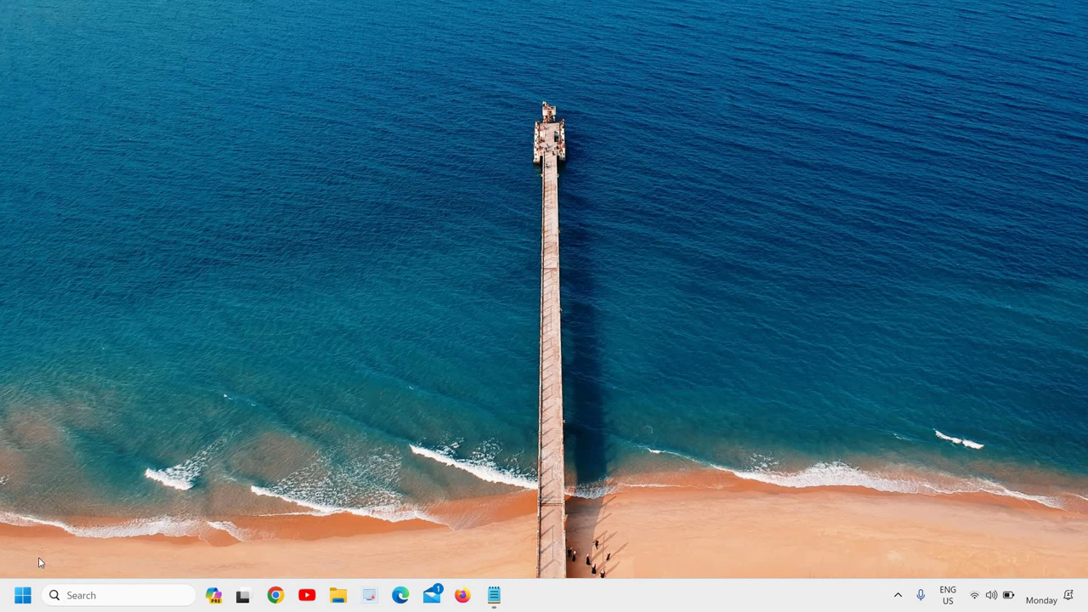
Step: Run services.msc from the Run prompt in the Start button's context menu
{"action": "right_click", "coordinate": [21, 599]}
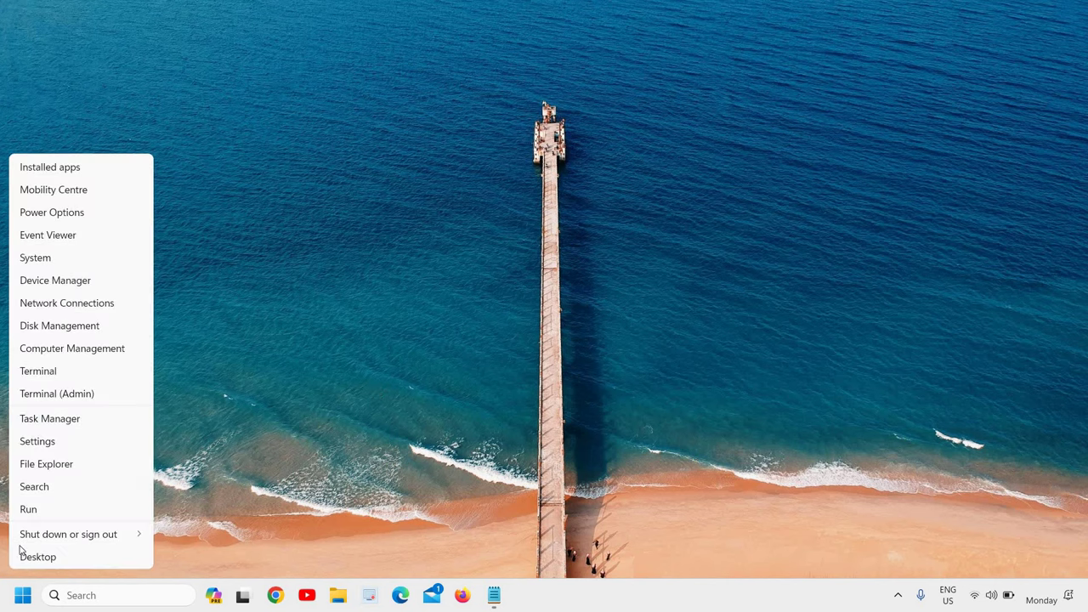
{"action": "left_click", "coordinate": [27, 510]}
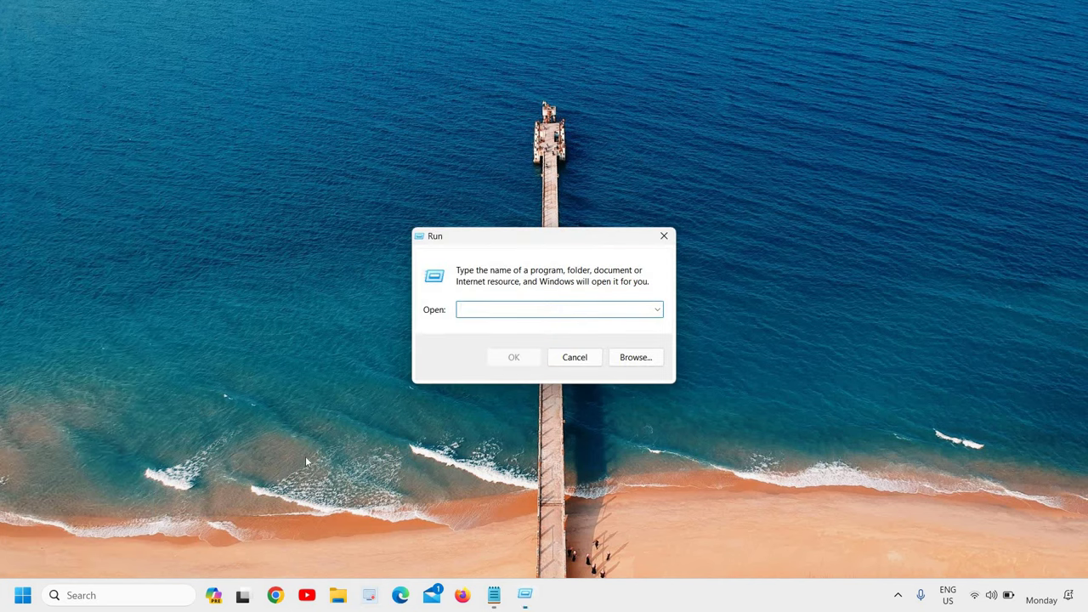
{"action": "type", "text": "services.msc"}
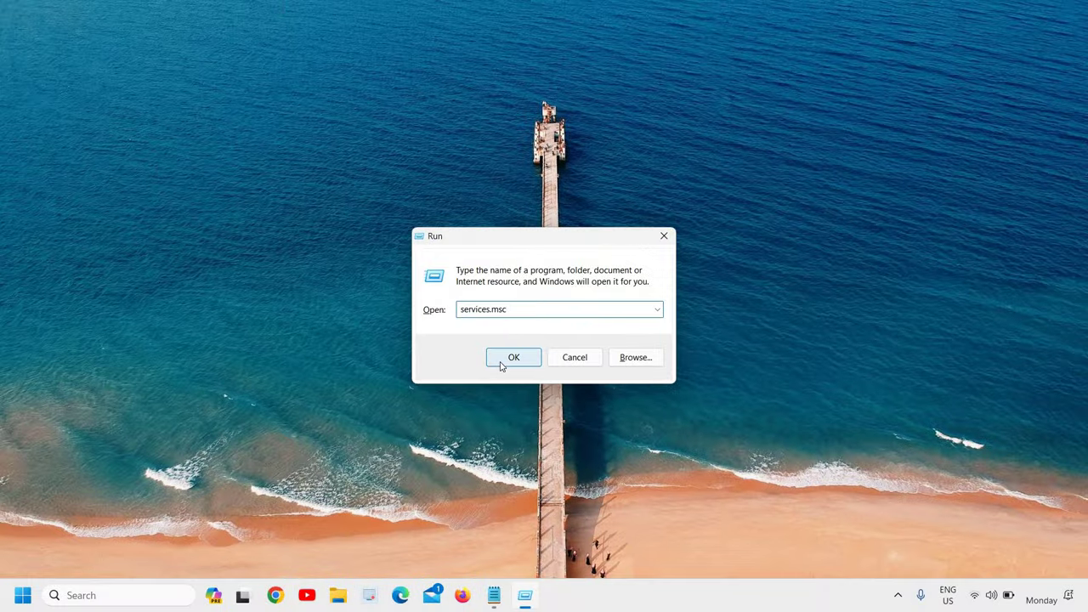
{"action": "left_click", "coordinate": [664, 258]}
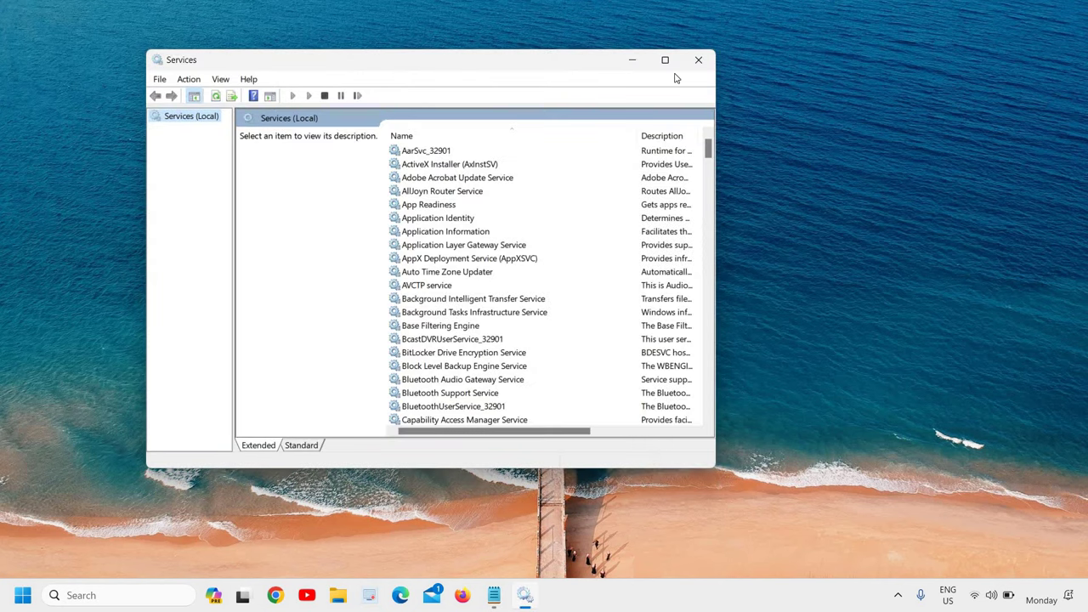
Step: Maximize the Services window and set ActiveX Installer (AxInstSV) startup type to Disabled
{"action": "left_click", "coordinate": [665, 62]}
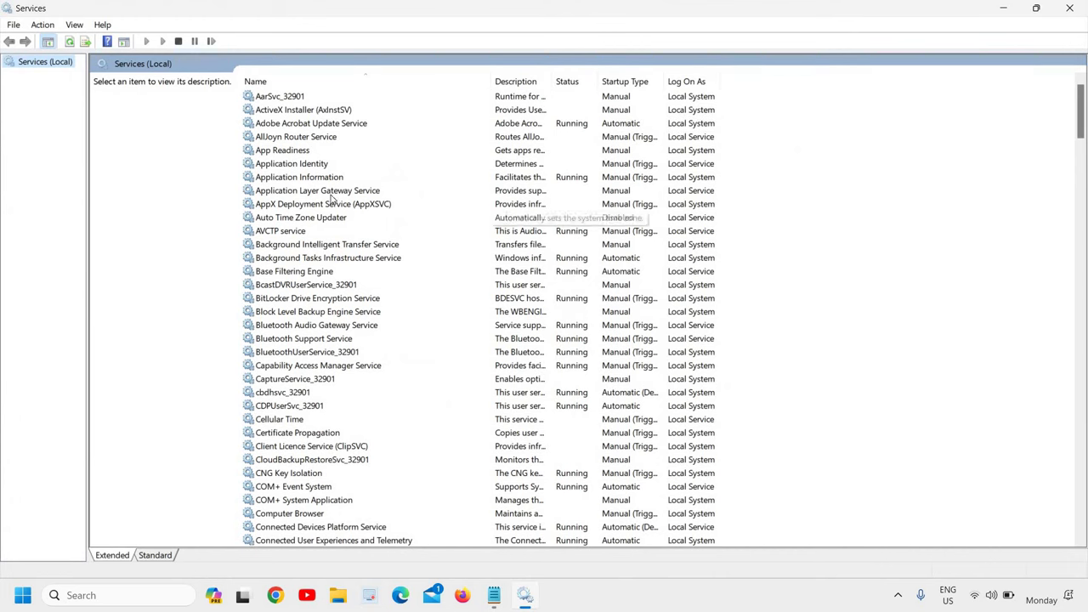
{"action": "left_click", "coordinate": [271, 113]}
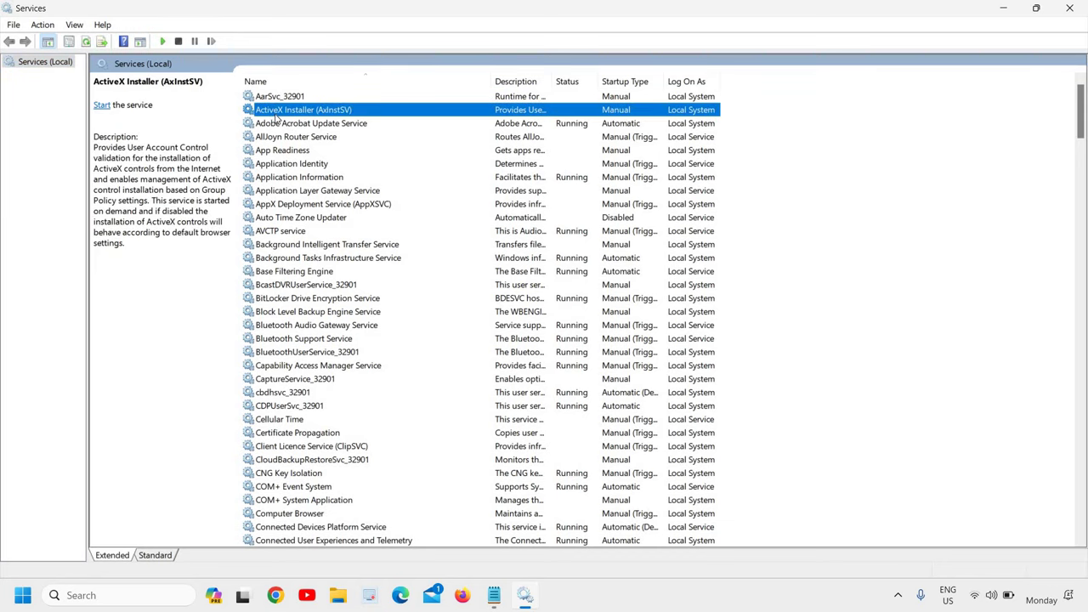
{"action": "right_click", "coordinate": [307, 110]}
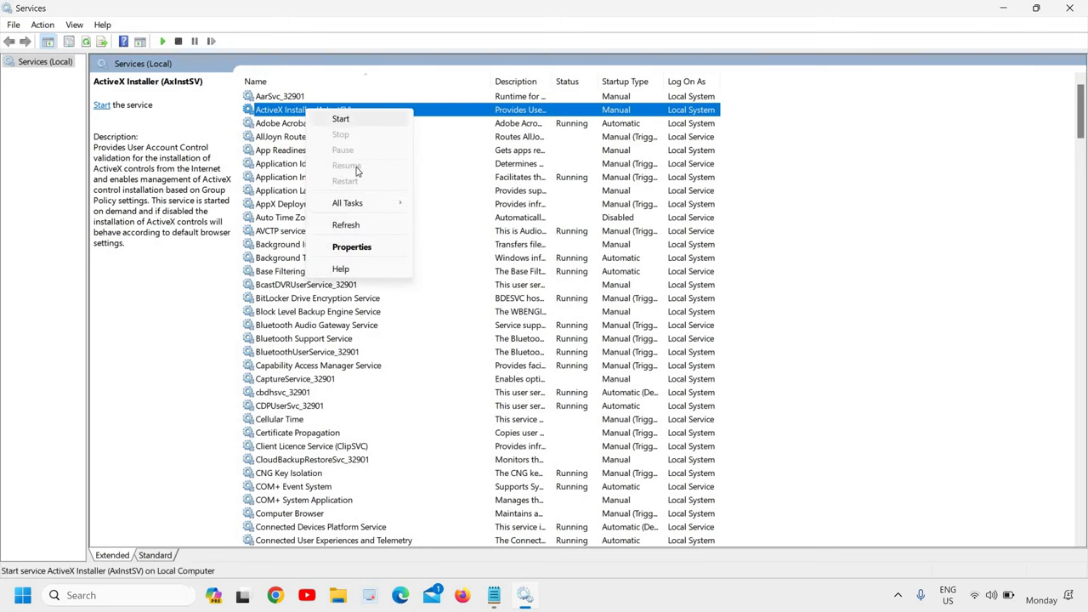
{"action": "left_click", "coordinate": [351, 247]}
{"action": "left_click", "coordinate": [522, 281]}
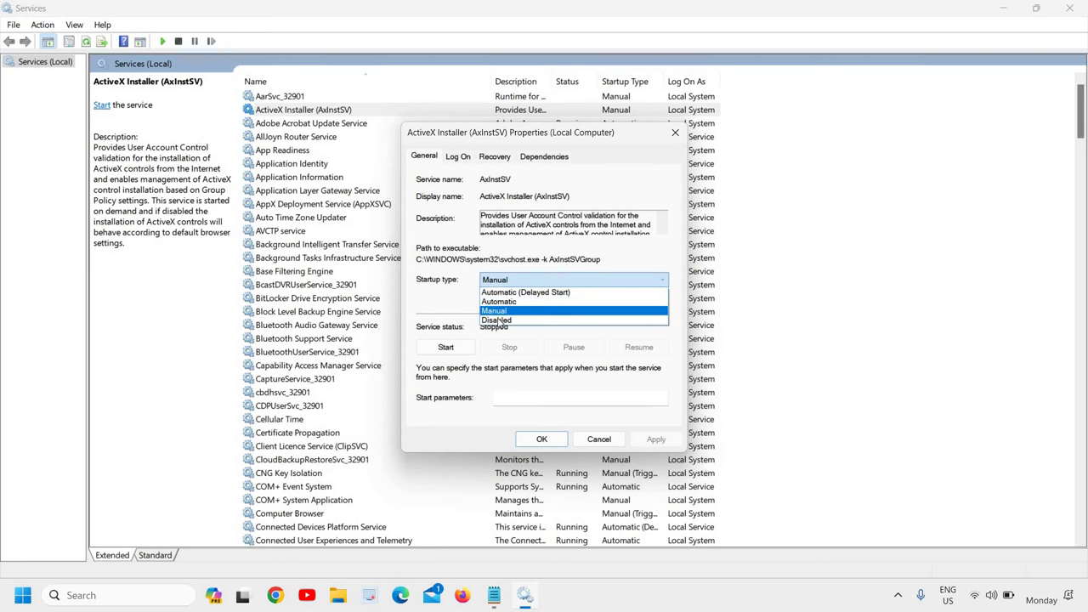
{"action": "left_click", "coordinate": [500, 320]}
{"action": "left_click", "coordinate": [656, 440]}
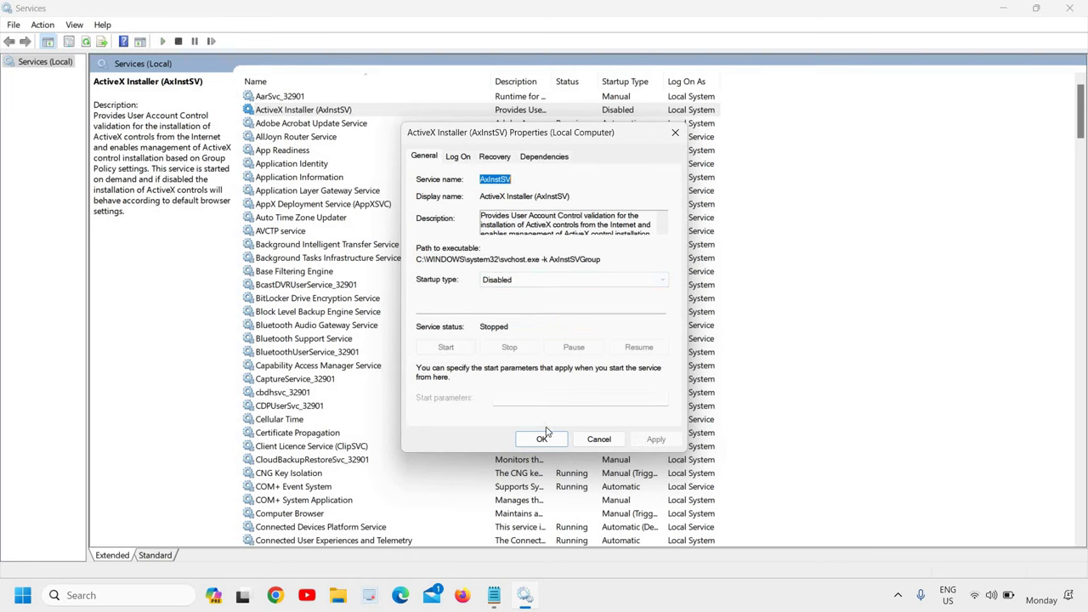
{"action": "left_click", "coordinate": [540, 441]}
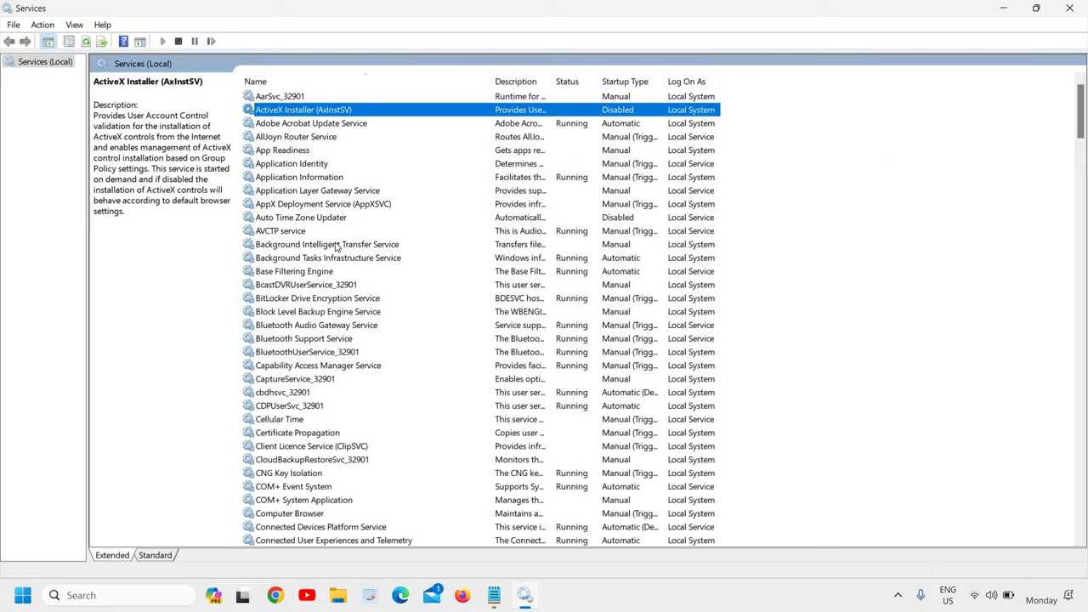
{"action": "left_click", "coordinate": [264, 301]}
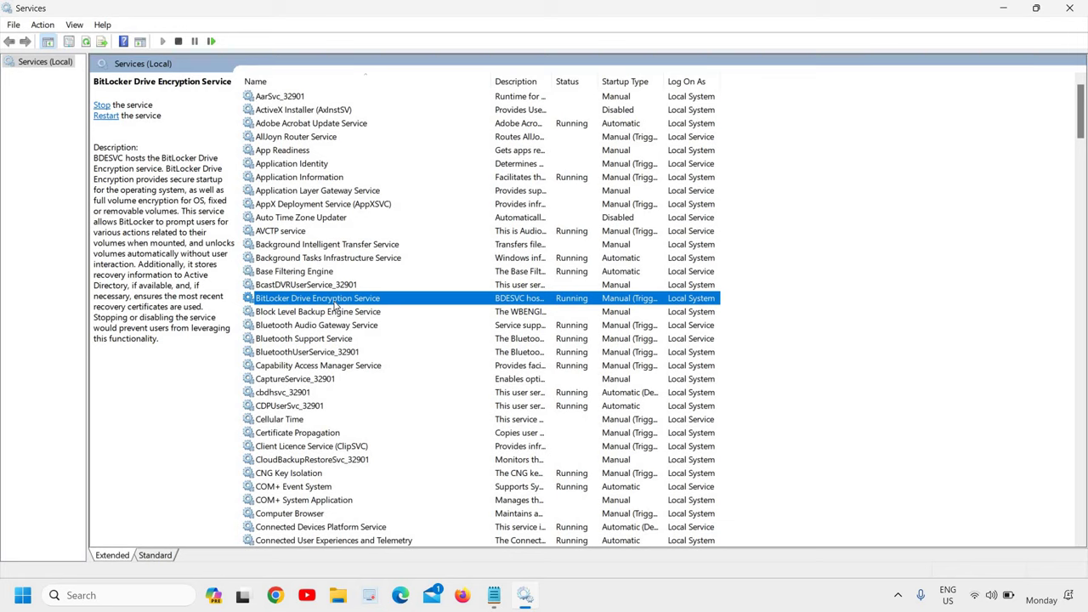
Step: Stop BitLocker Drive Encryption Service, then apply a Disabled startup type in its properties
{"action": "right_click", "coordinate": [408, 298]}
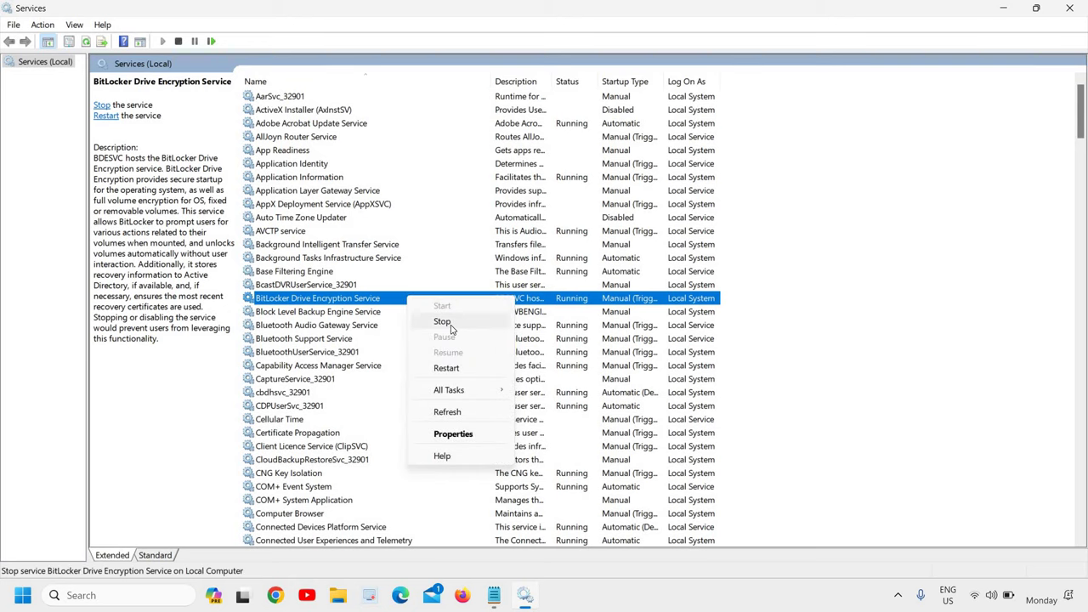
{"action": "left_click", "coordinate": [443, 322]}
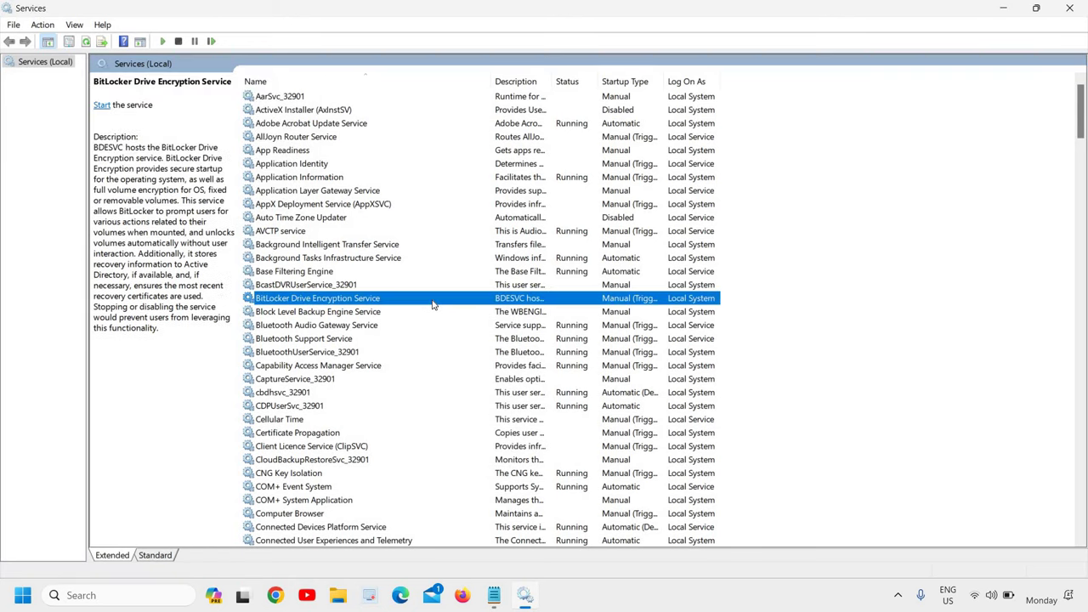
{"action": "right_click", "coordinate": [432, 305]}
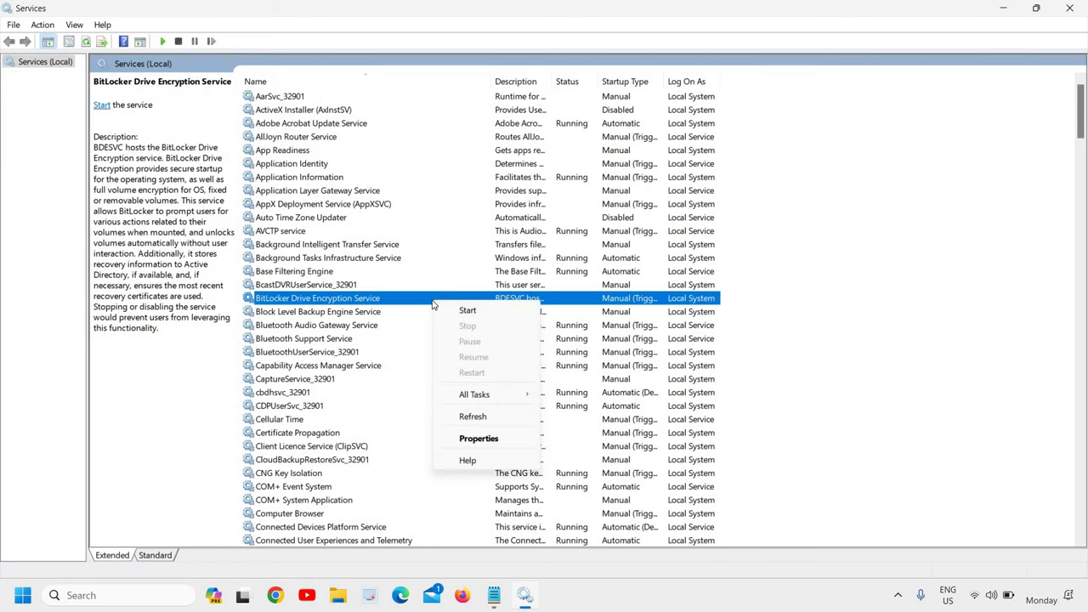
{"action": "left_click", "coordinate": [476, 437]}
{"action": "left_click", "coordinate": [522, 282]}
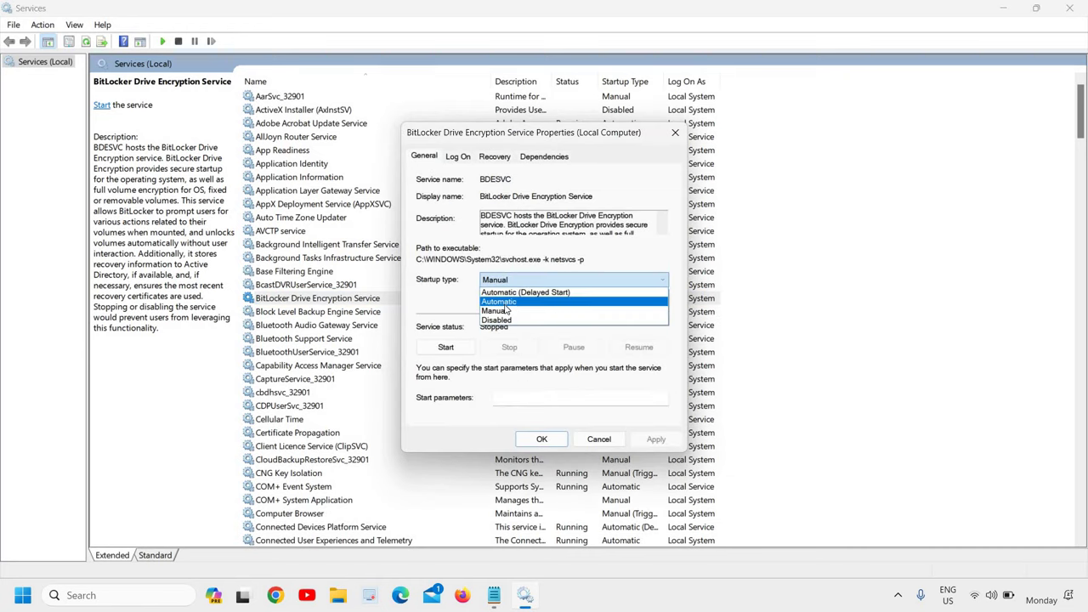
{"action": "left_click", "coordinate": [508, 320]}
{"action": "left_click", "coordinate": [656, 439]}
{"action": "left_click", "coordinate": [541, 439]}
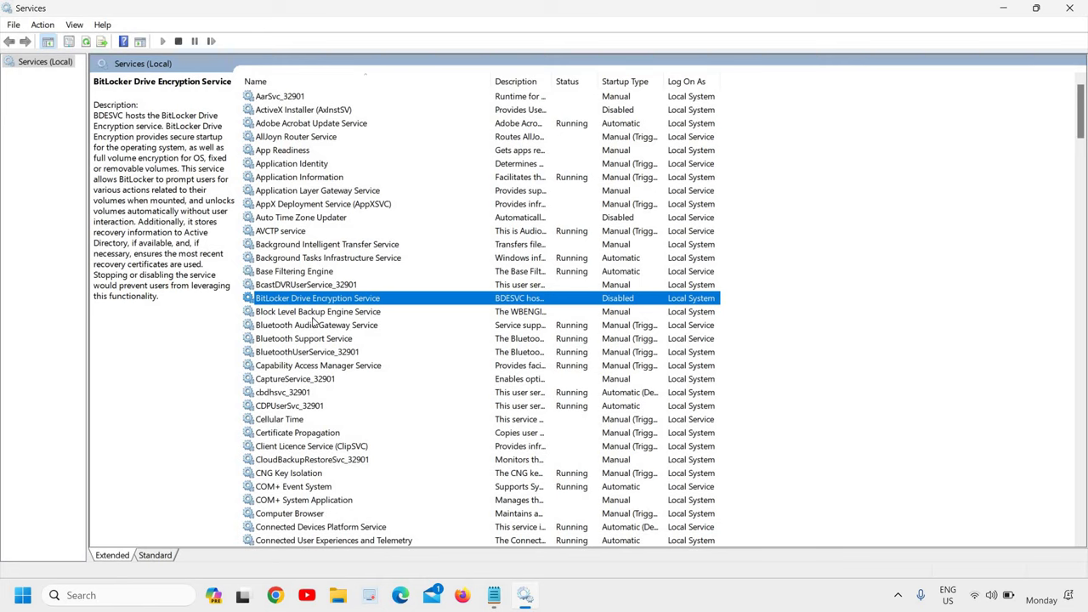
{"action": "left_click", "coordinate": [301, 379]}
Step: Scroll down to Connected User Experiences and Telemetry and stop the service
{"action": "scroll", "coordinate": [299, 380], "scroll_direction": "down", "scroll_amount": 1}
{"action": "scroll", "coordinate": [301, 379], "scroll_direction": "down", "scroll_amount": 2}
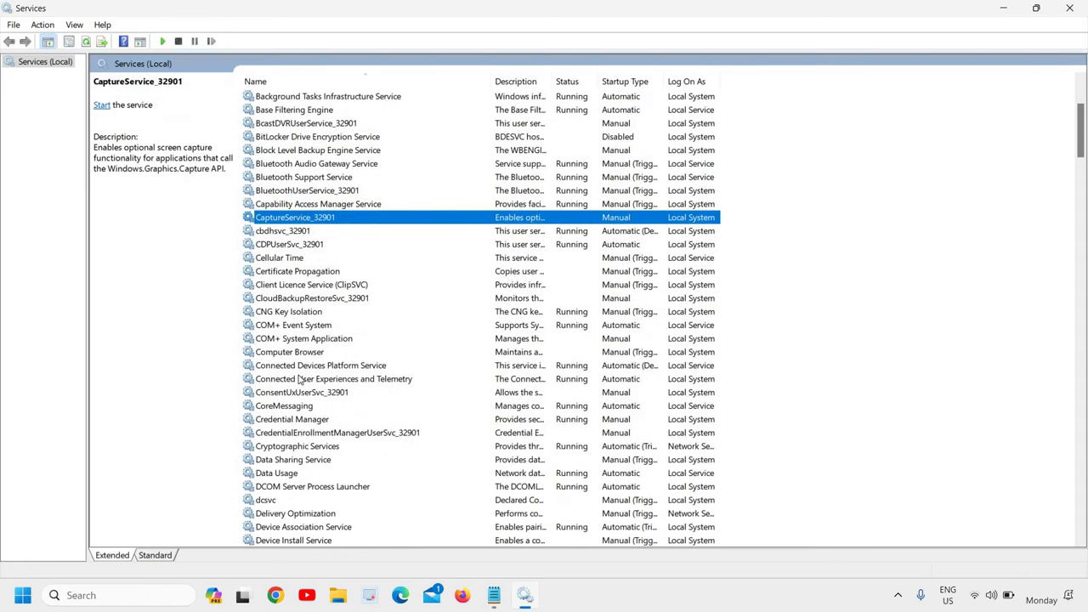
{"action": "left_click", "coordinate": [306, 380]}
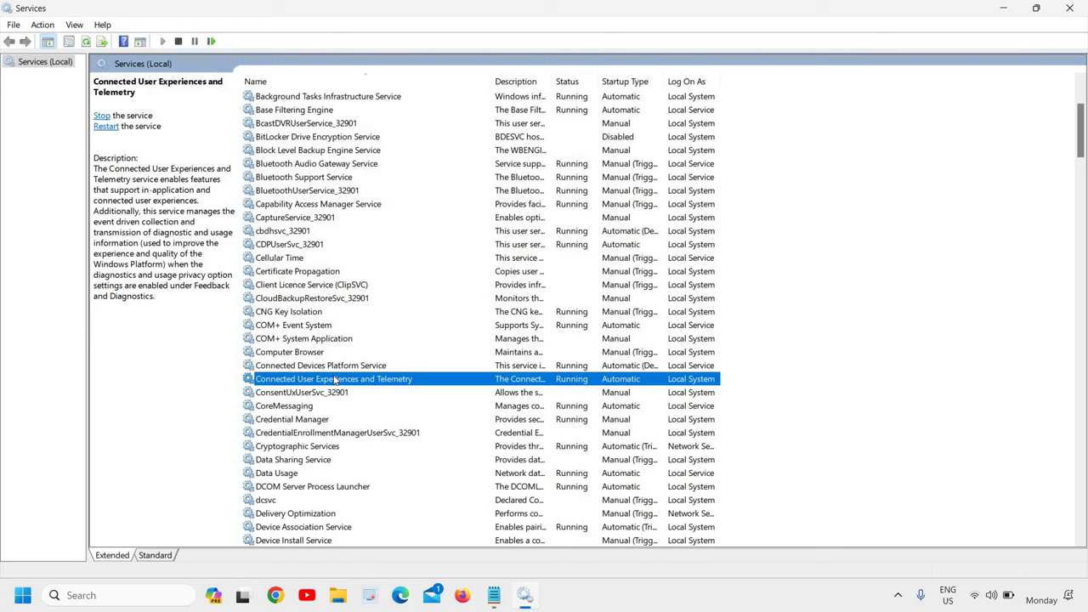
{"action": "right_click", "coordinate": [412, 383]}
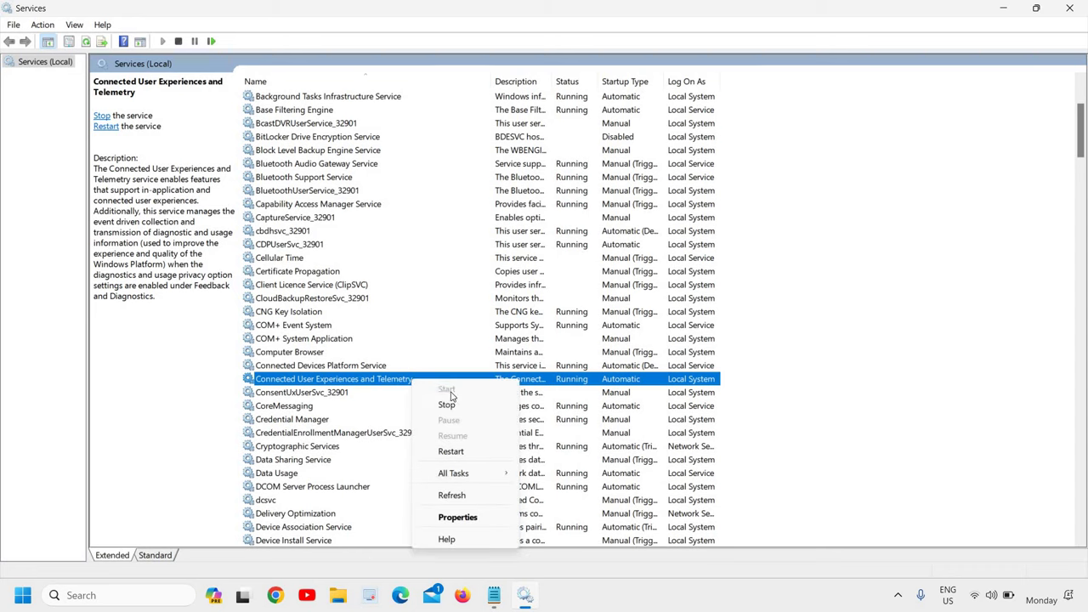
{"action": "left_click", "coordinate": [457, 404]}
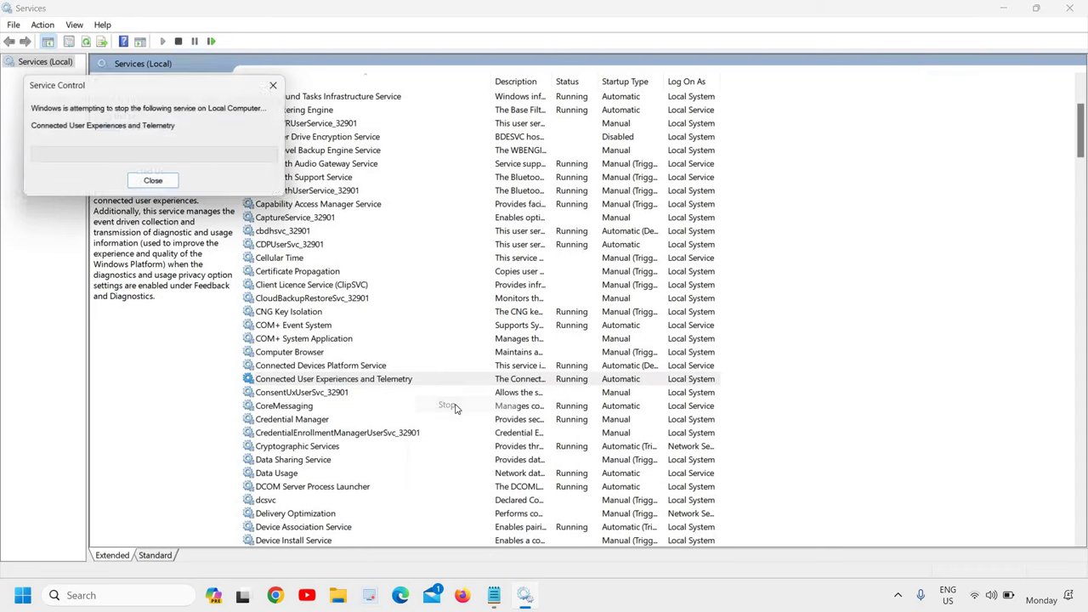
Step: Set the telemetry service's startup type to Disabled and apply it
{"action": "right_click", "coordinate": [379, 382]}
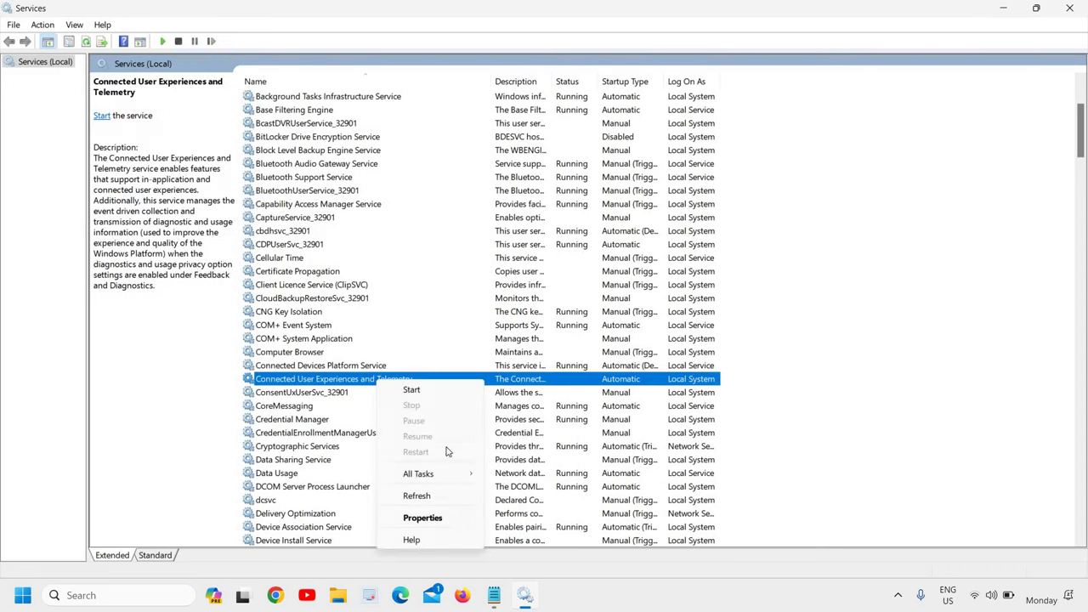
{"action": "left_click", "coordinate": [437, 527]}
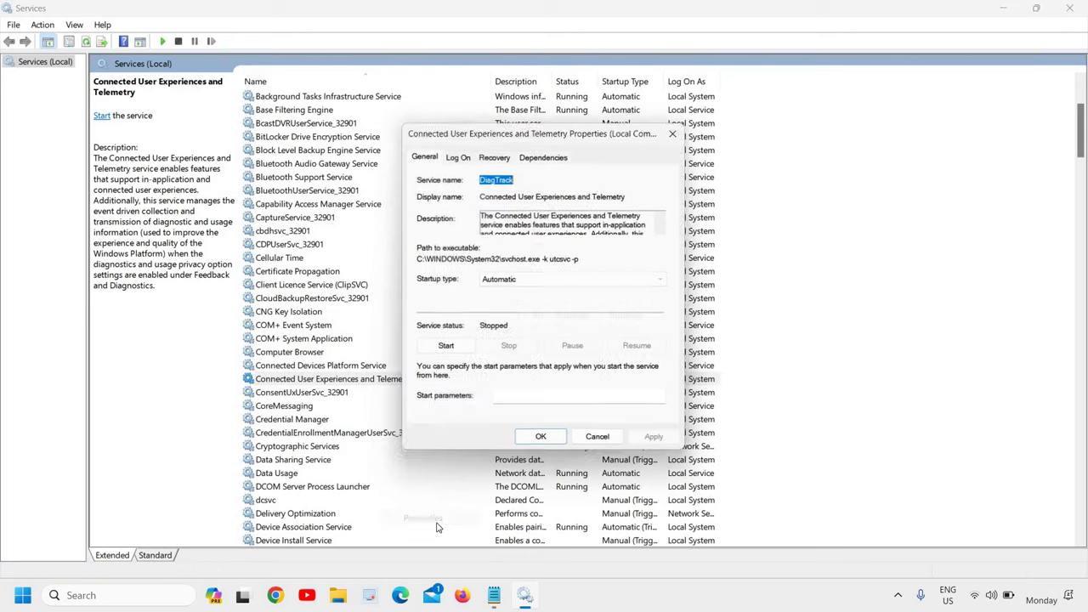
{"action": "left_click", "coordinate": [529, 281]}
{"action": "left_click", "coordinate": [524, 321]}
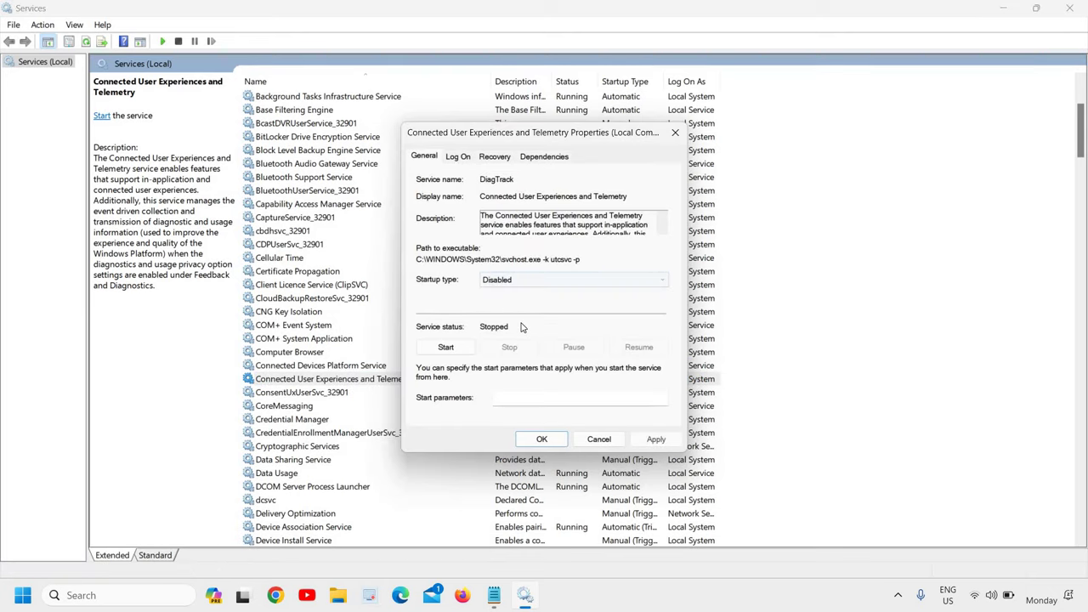
{"action": "left_click", "coordinate": [655, 439]}
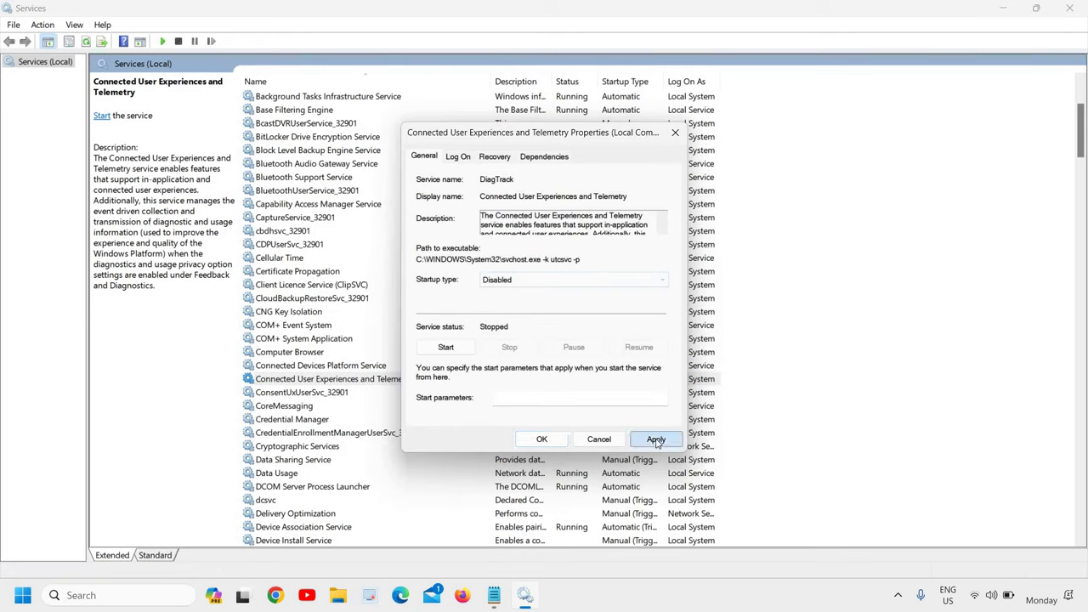
{"action": "left_click", "coordinate": [541, 438]}
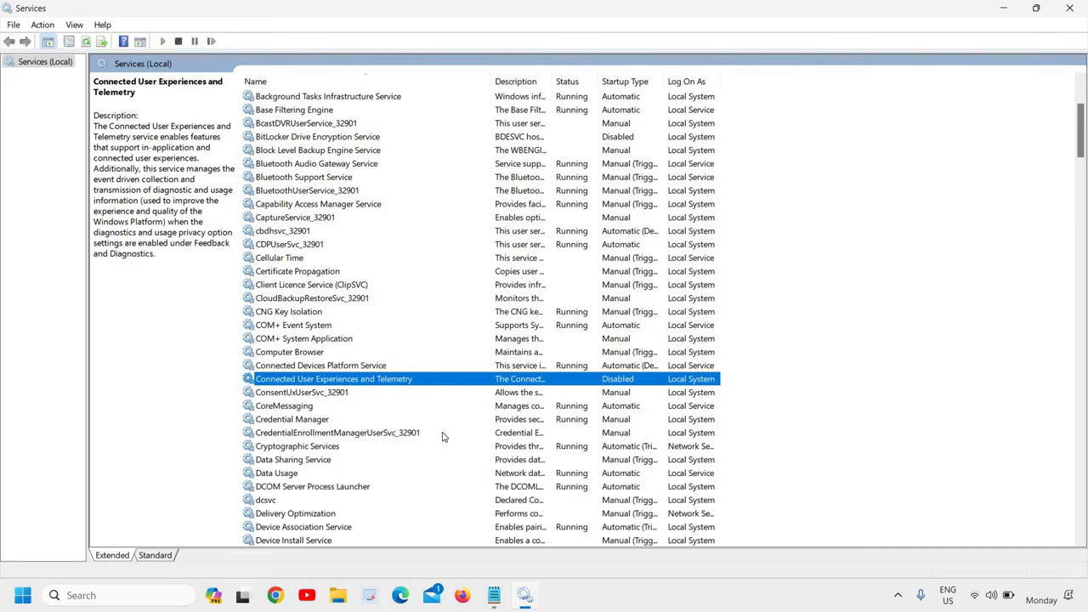
Step: Scroll down to the Fax service and apply Disabled as its startup type
{"action": "scroll", "coordinate": [330, 444], "scroll_direction": "down", "scroll_amount": 7}
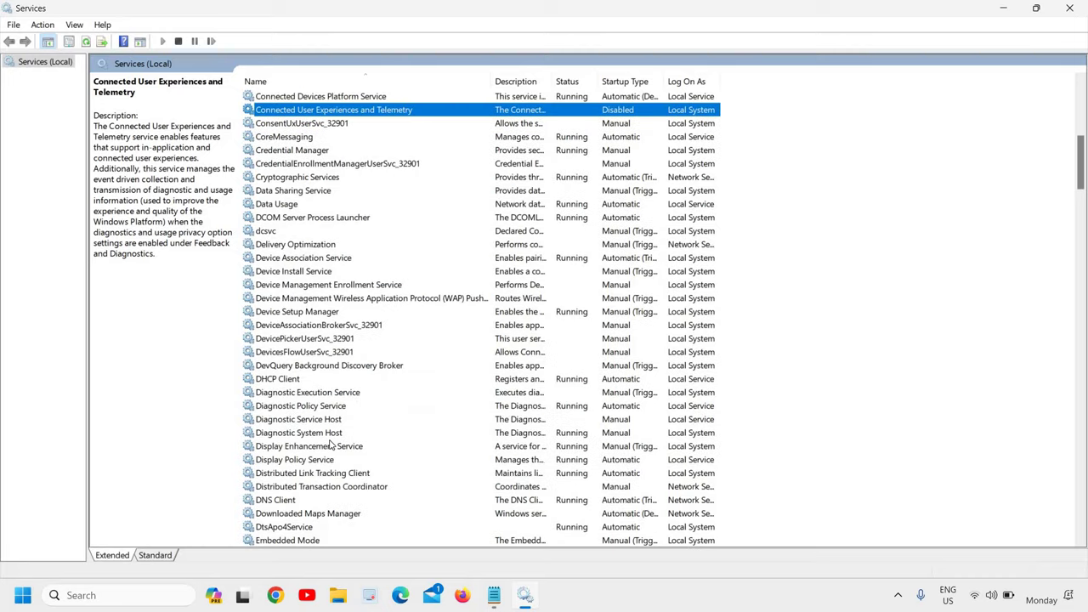
{"action": "scroll", "coordinate": [330, 444], "scroll_direction": "down", "scroll_amount": 7}
{"action": "left_click", "coordinate": [266, 327]}
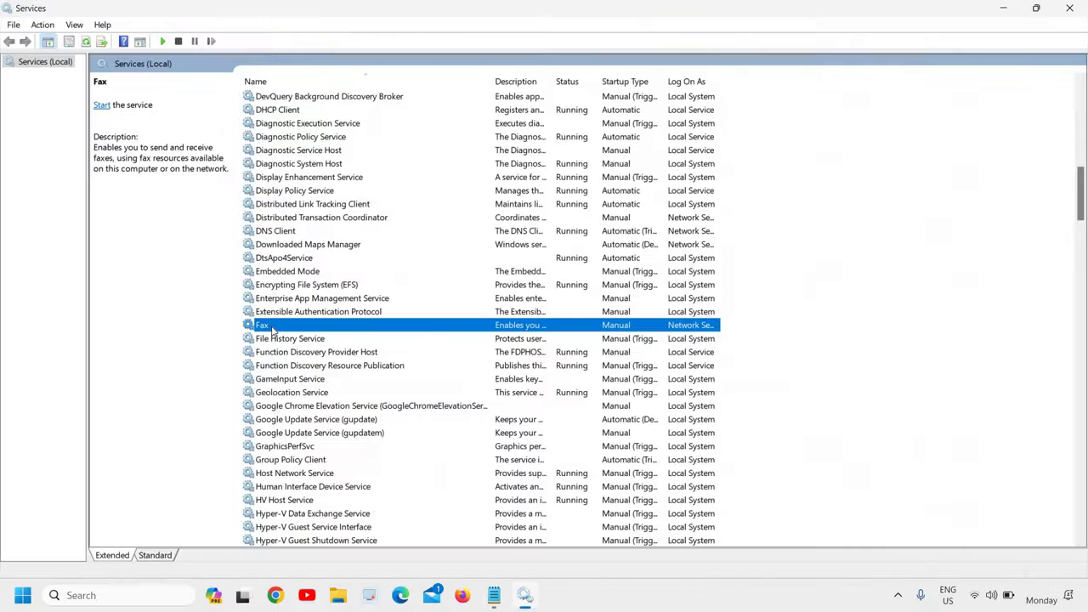
{"action": "right_click", "coordinate": [270, 330]}
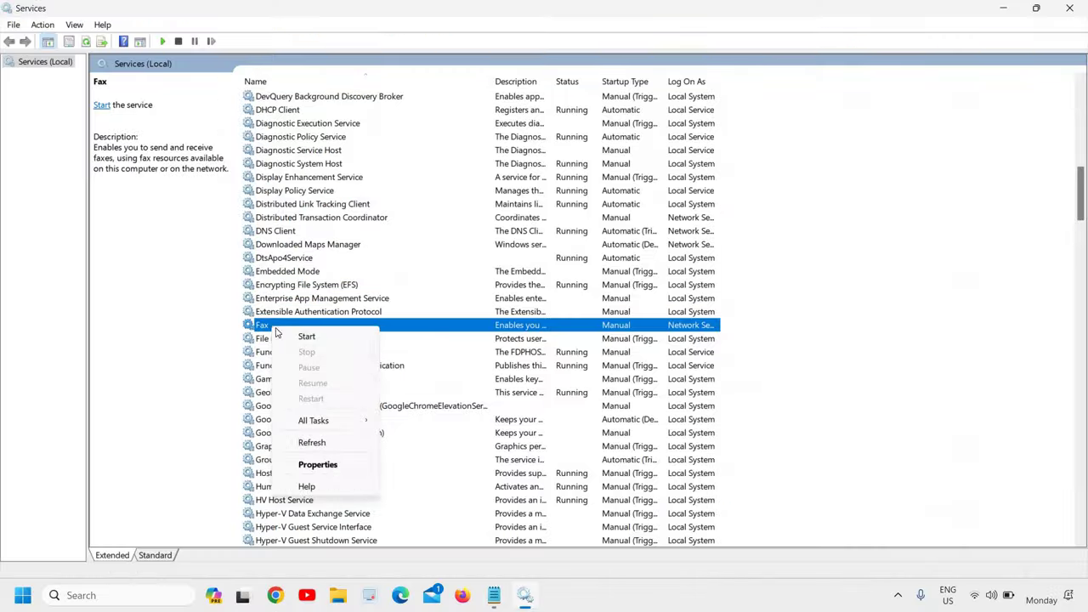
{"action": "left_click", "coordinate": [329, 470]}
{"action": "left_click", "coordinate": [530, 281]}
{"action": "left_click", "coordinate": [526, 320]}
{"action": "left_click", "coordinate": [656, 439]}
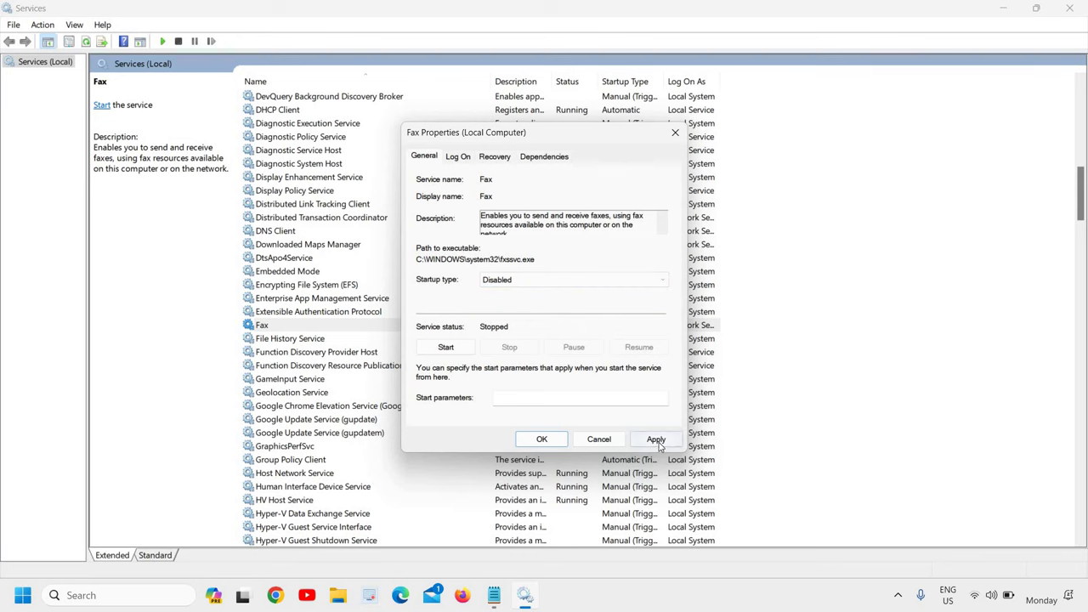
{"action": "left_click", "coordinate": [536, 441]}
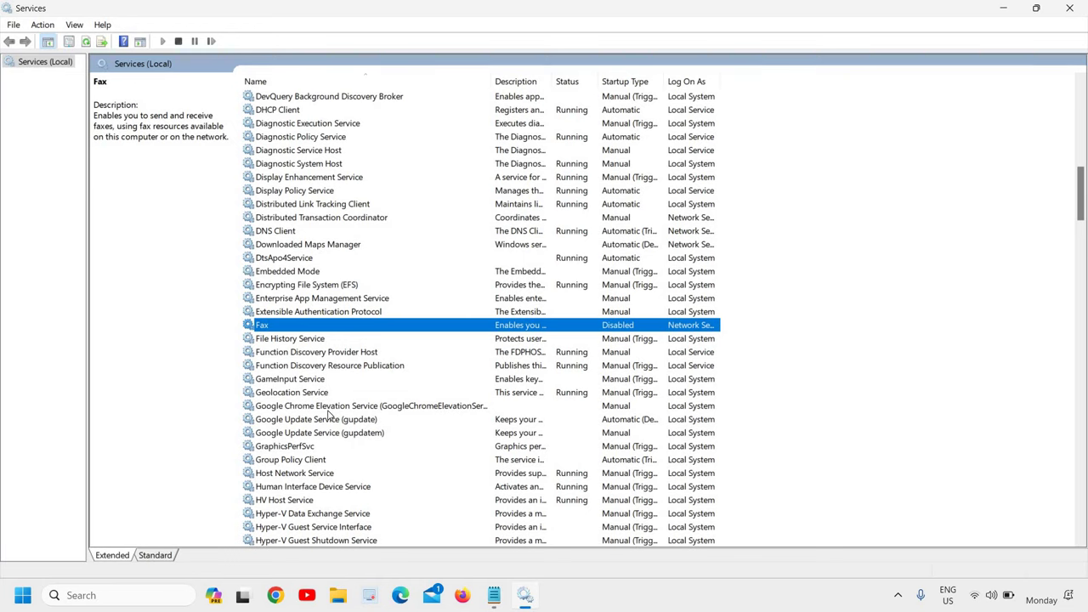
Step: Jump to the P services and stop the running Print Spooler
{"action": "left_click", "coordinate": [307, 377]}
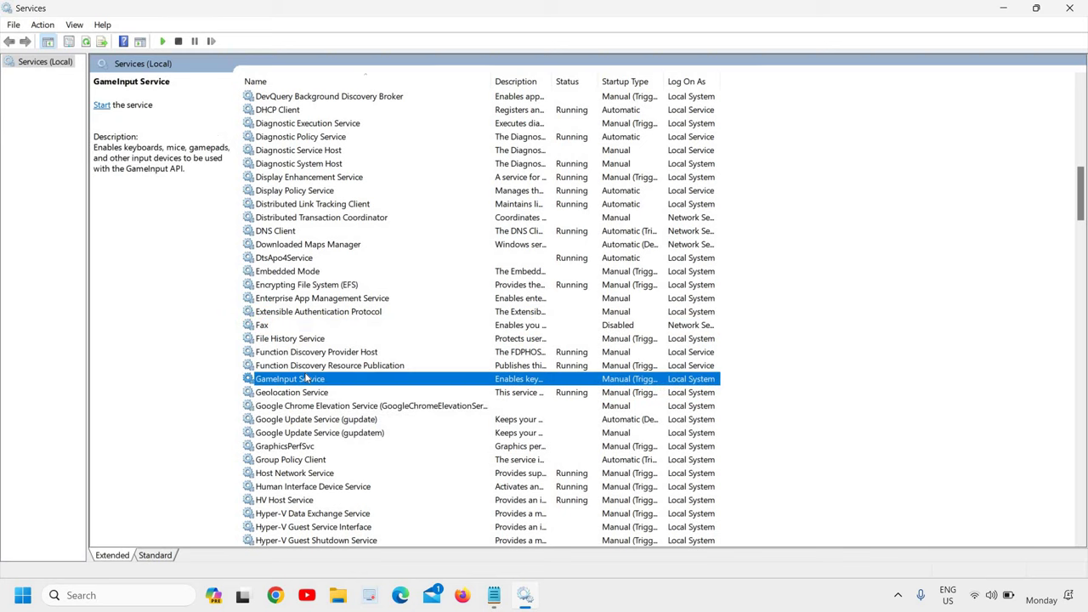
{"action": "key", "text": "p"}
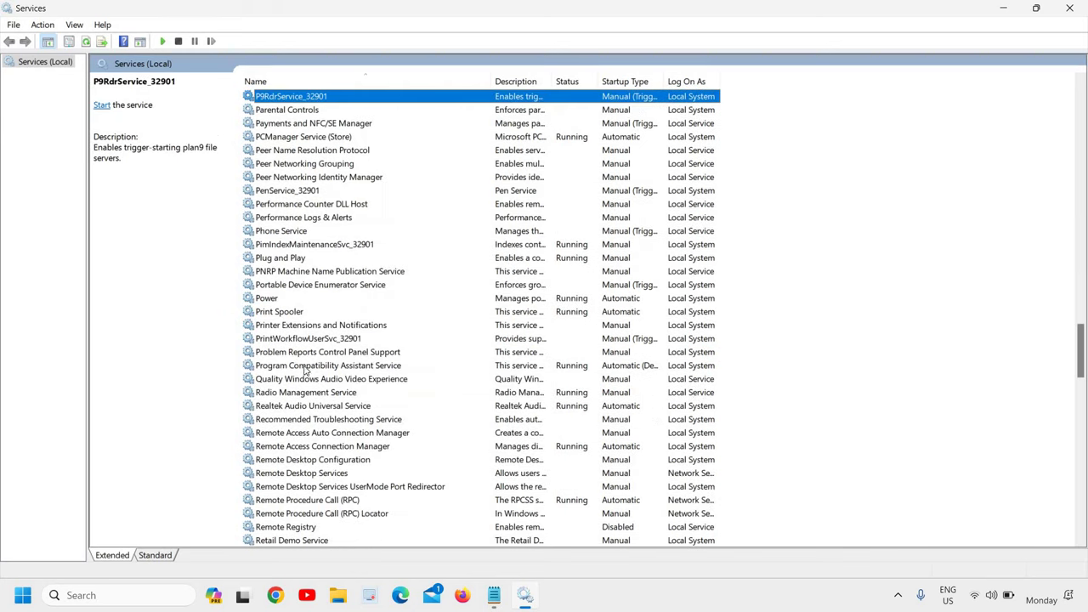
{"action": "left_click", "coordinate": [286, 315]}
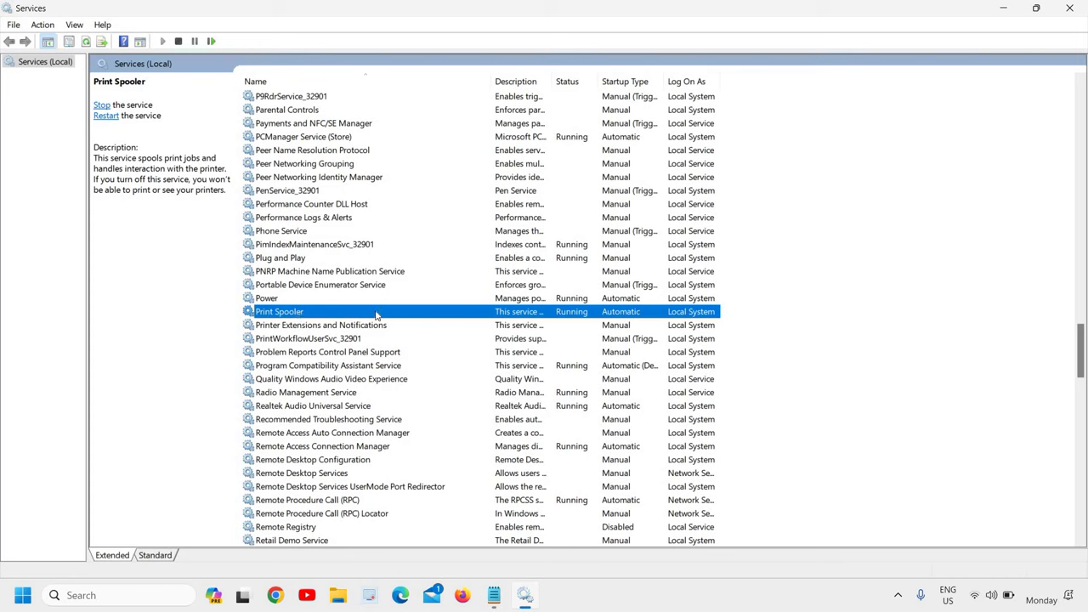
{"action": "right_click", "coordinate": [307, 317]}
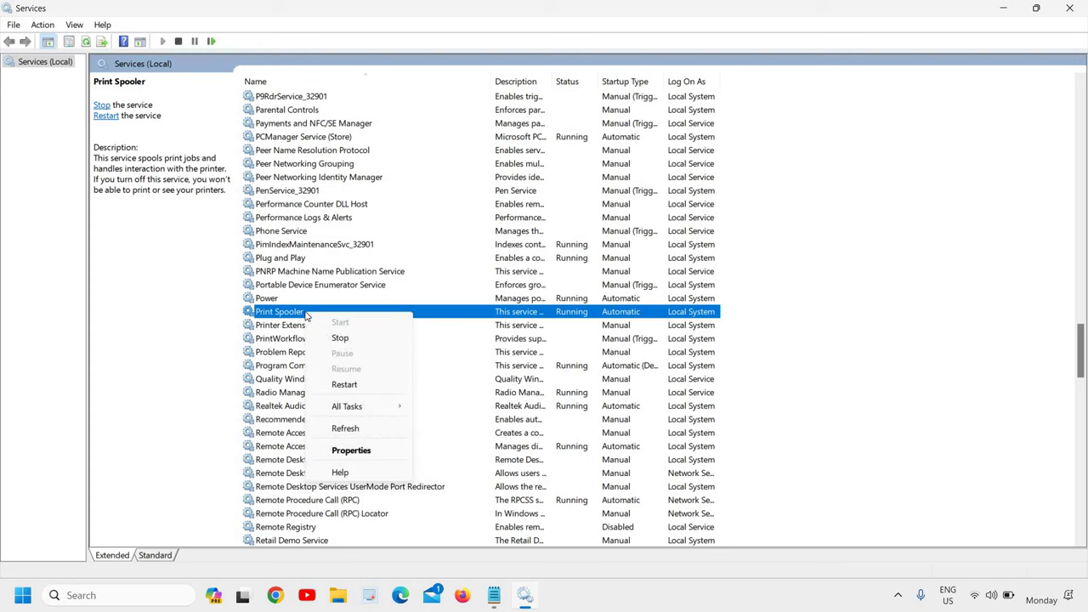
{"action": "left_click", "coordinate": [340, 338]}
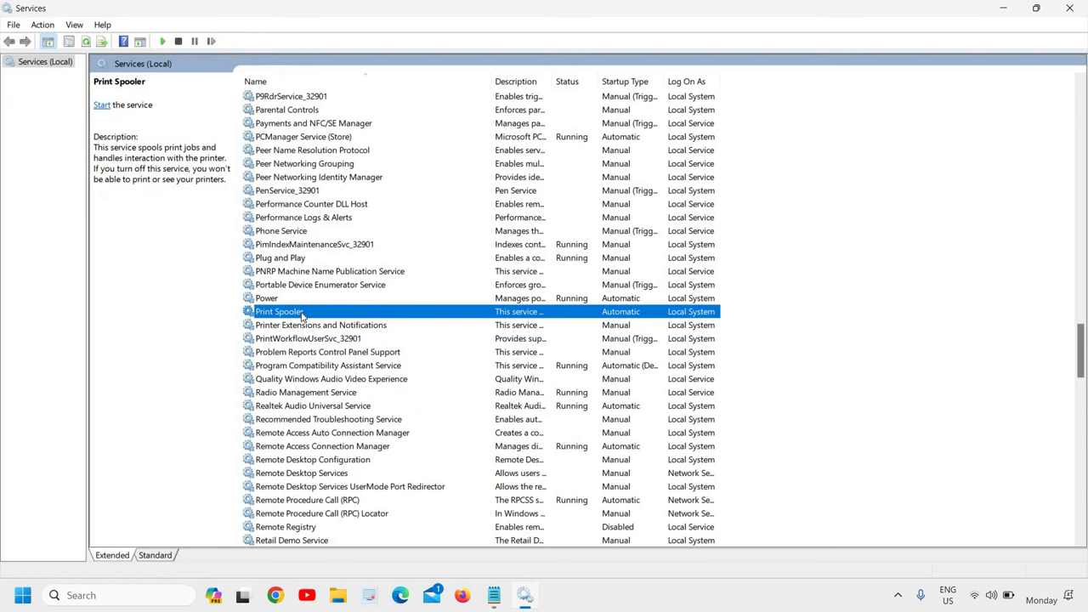
Step: Change Print Spooler's startup type from Automatic to Disabled and apply it
{"action": "right_click", "coordinate": [302, 315]}
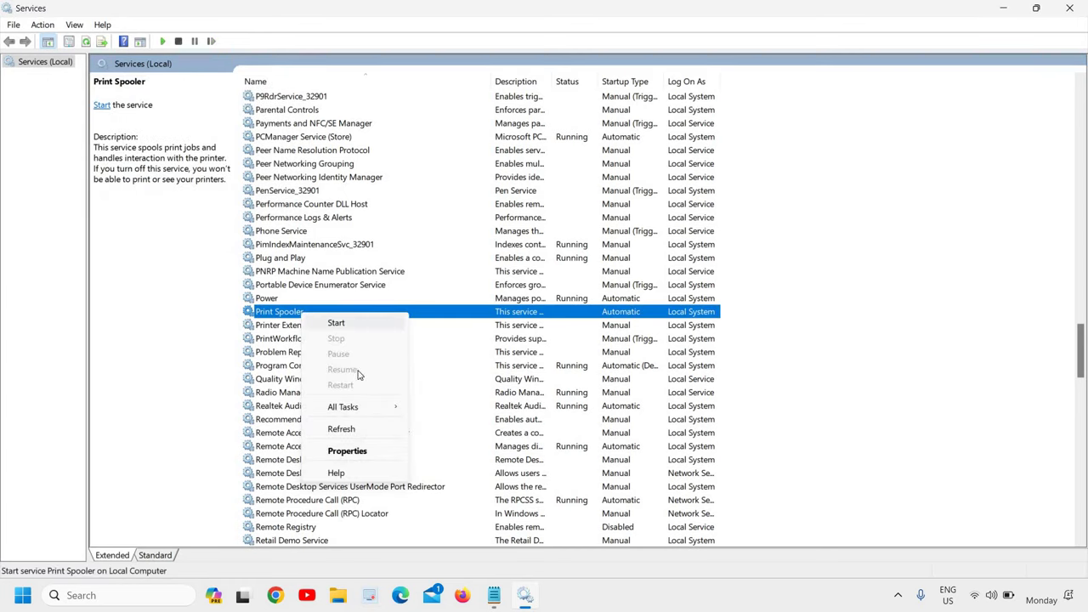
{"action": "left_click", "coordinate": [351, 455]}
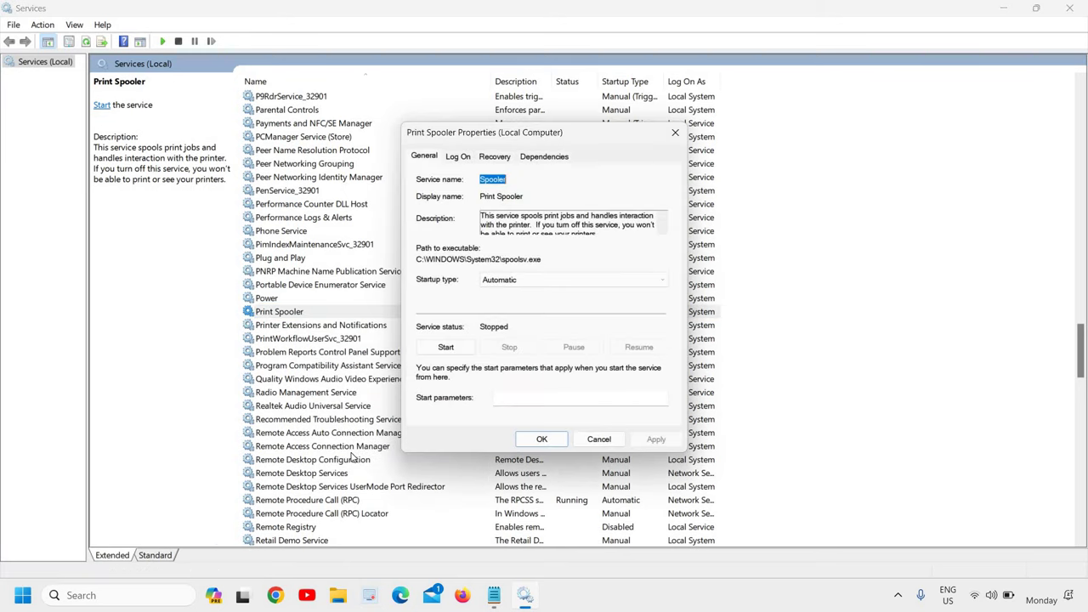
{"action": "left_click", "coordinate": [535, 285]}
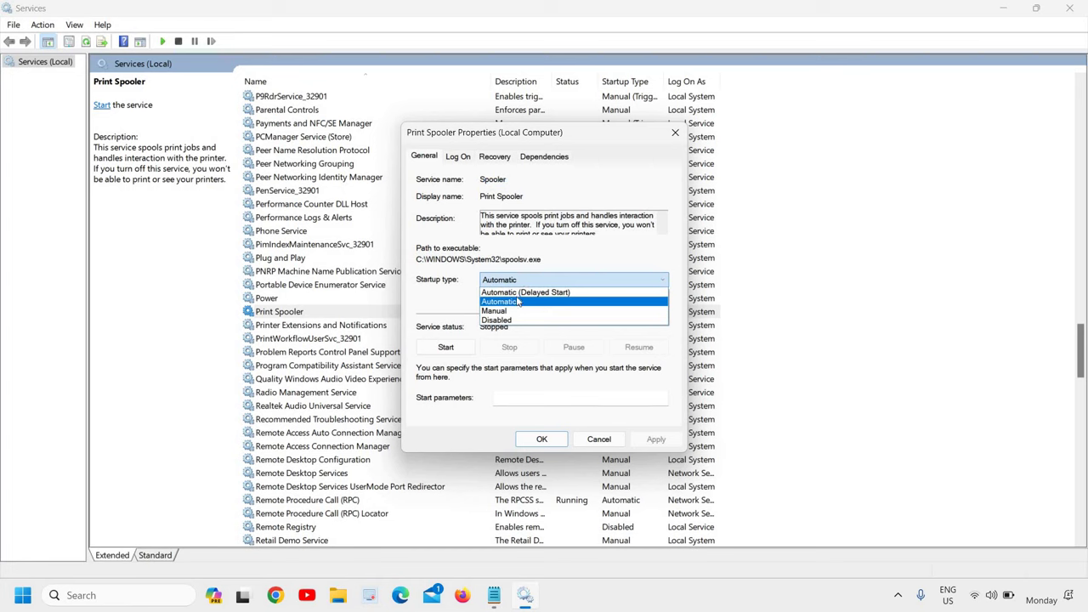
{"action": "left_click", "coordinate": [502, 321]}
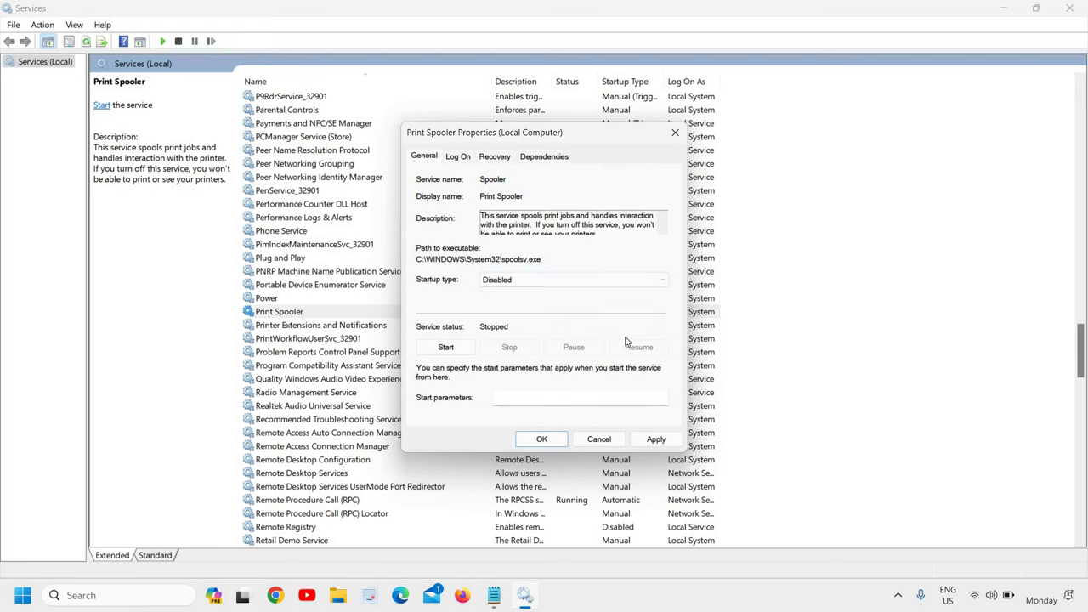
{"action": "left_click", "coordinate": [655, 439]}
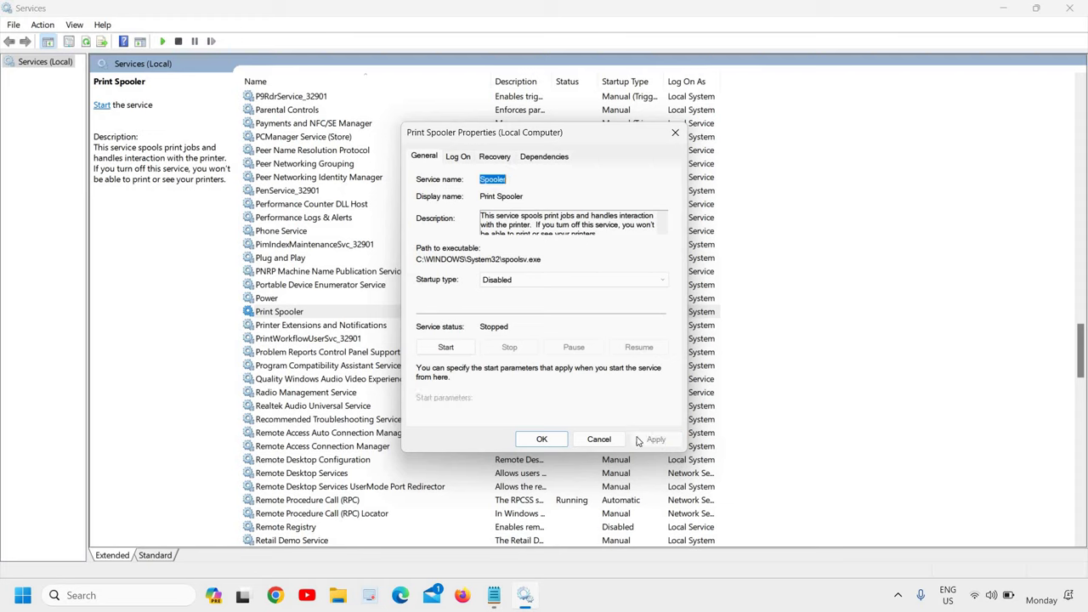
{"action": "left_click", "coordinate": [544, 439]}
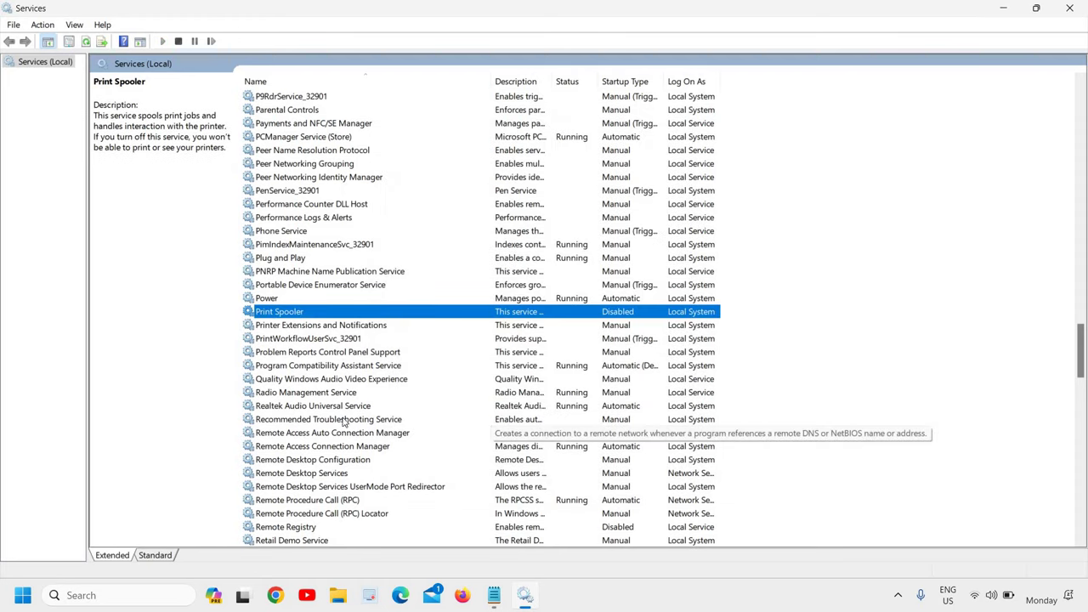
Step: Jump to IP Helper and stop it together with its dependent service
{"action": "left_click", "coordinate": [324, 380]}
{"action": "key", "text": "i"}
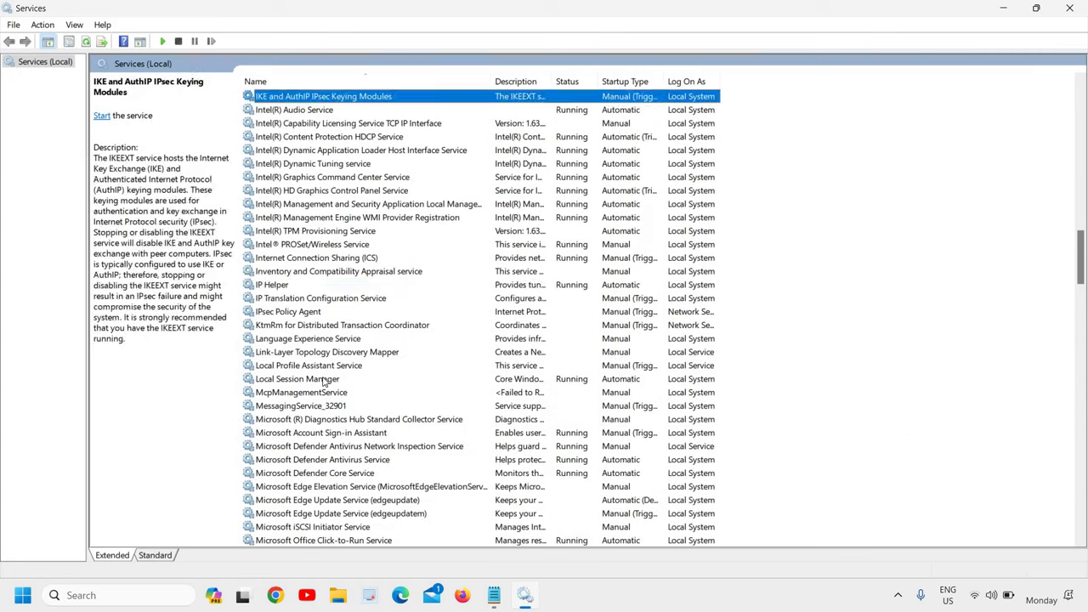
{"action": "key", "text": "p"}
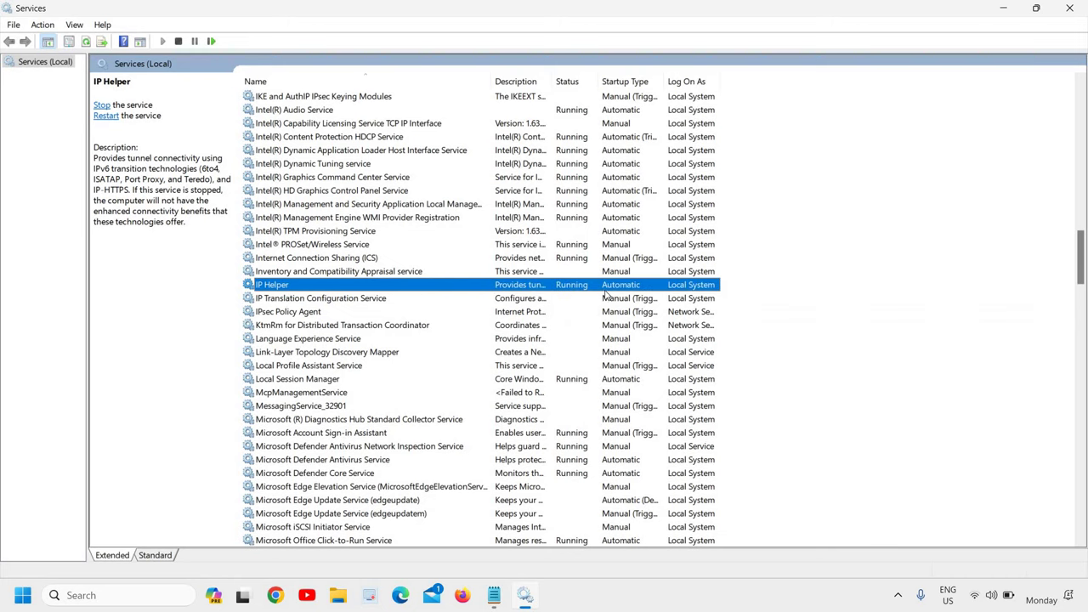
{"action": "right_click", "coordinate": [285, 289]}
{"action": "left_click", "coordinate": [309, 313]}
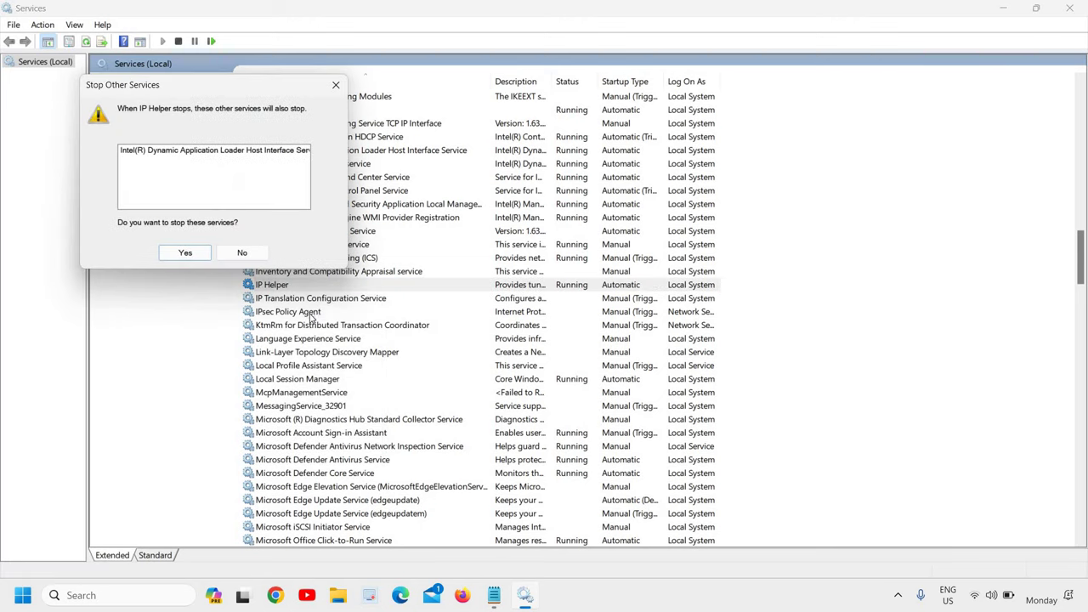
{"action": "left_click", "coordinate": [185, 253]}
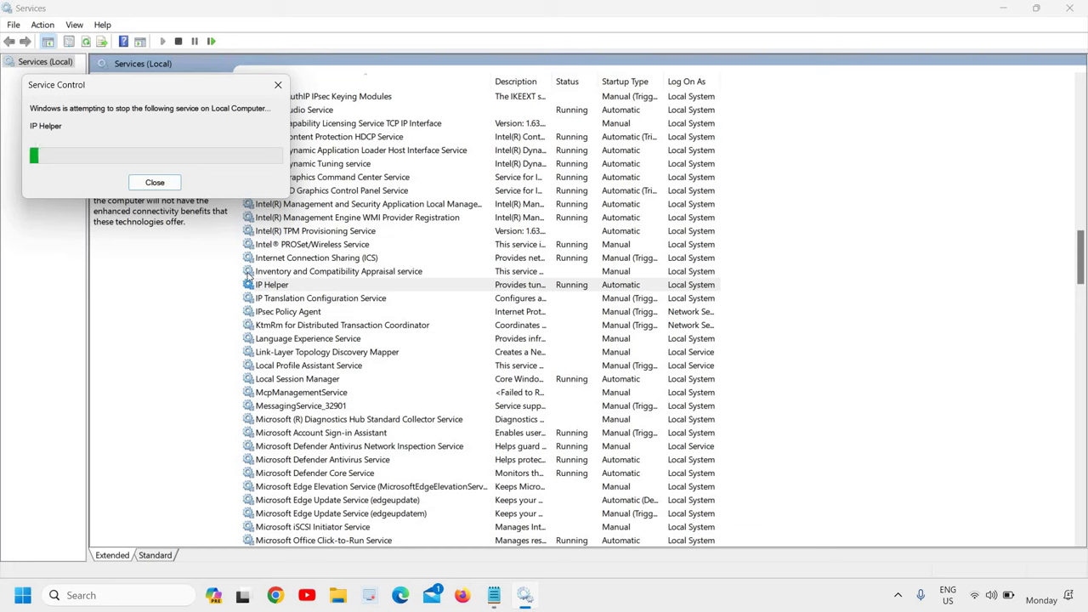
Step: Set IP Helper's startup type to Disabled and apply it
{"action": "right_click", "coordinate": [334, 288]}
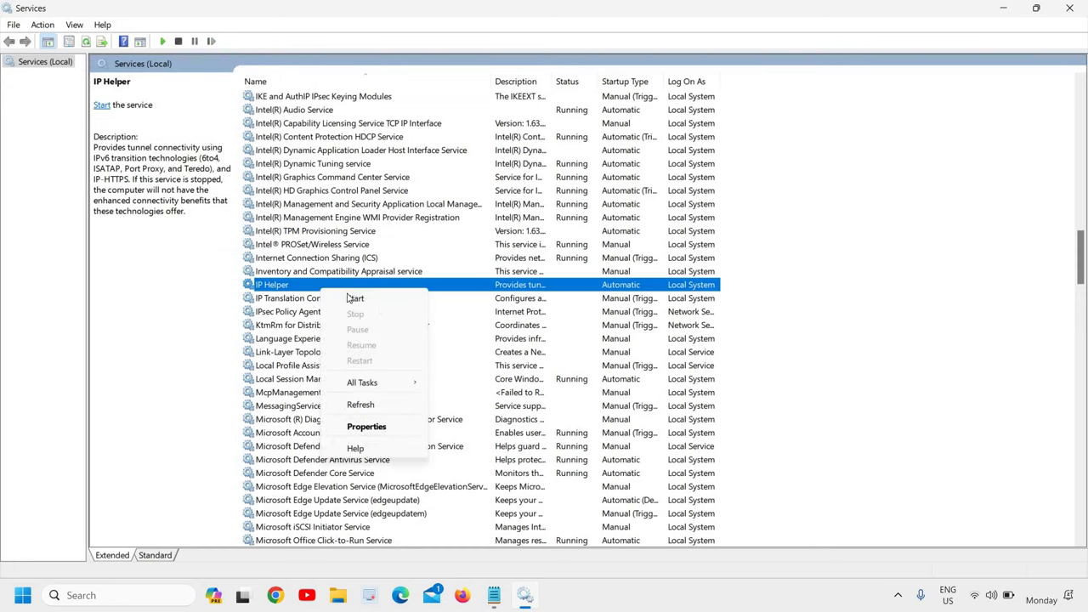
{"action": "left_click", "coordinate": [366, 426]}
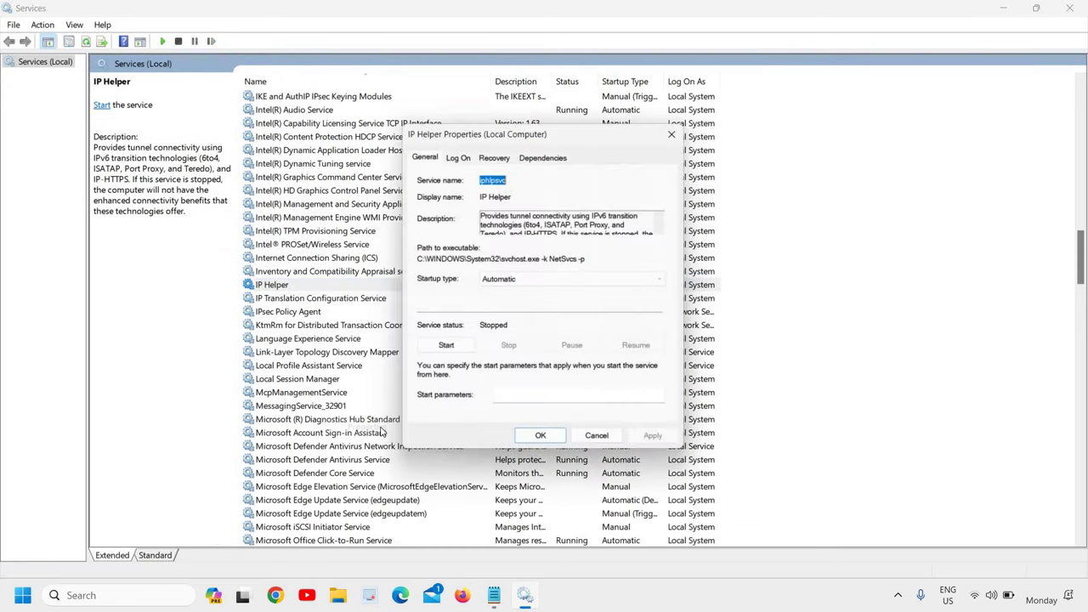
{"action": "left_click", "coordinate": [525, 283]}
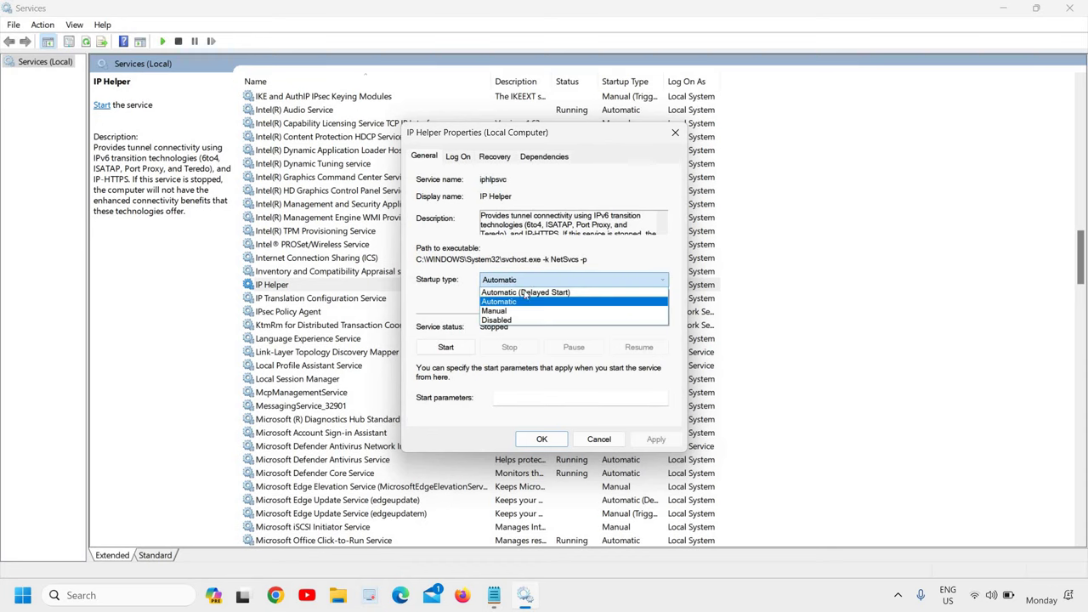
{"action": "left_click", "coordinate": [520, 320]}
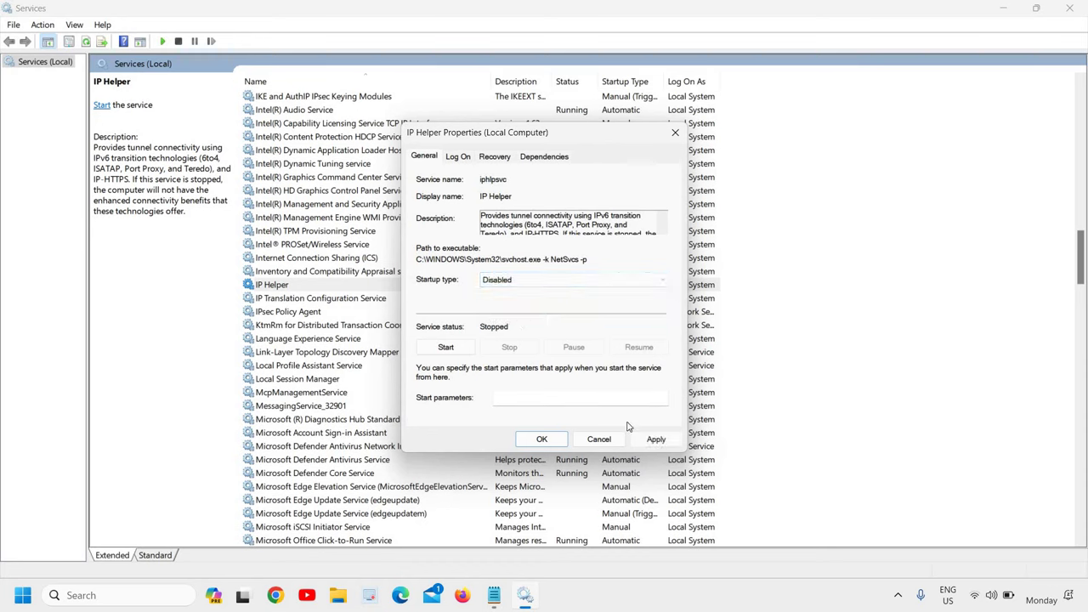
{"action": "left_click", "coordinate": [655, 440]}
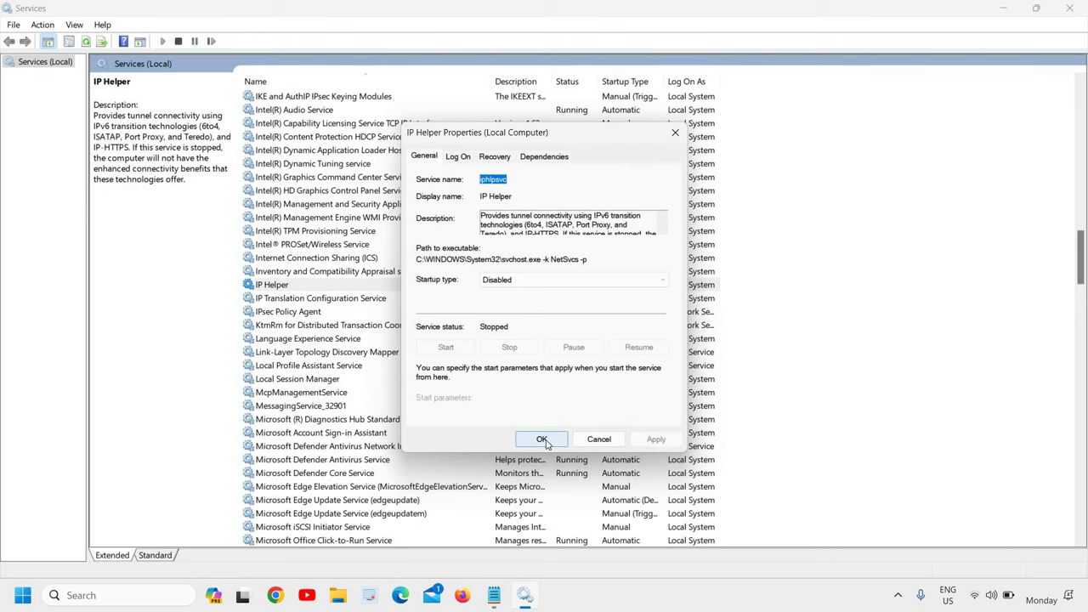
{"action": "left_click", "coordinate": [548, 442]}
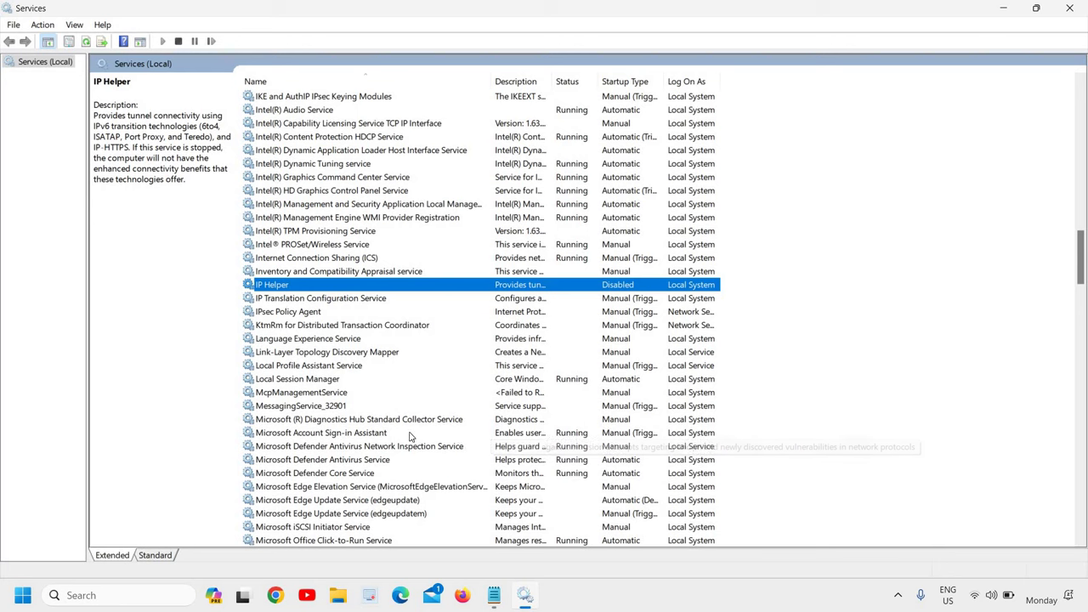
{"action": "left_click", "coordinate": [280, 383]}
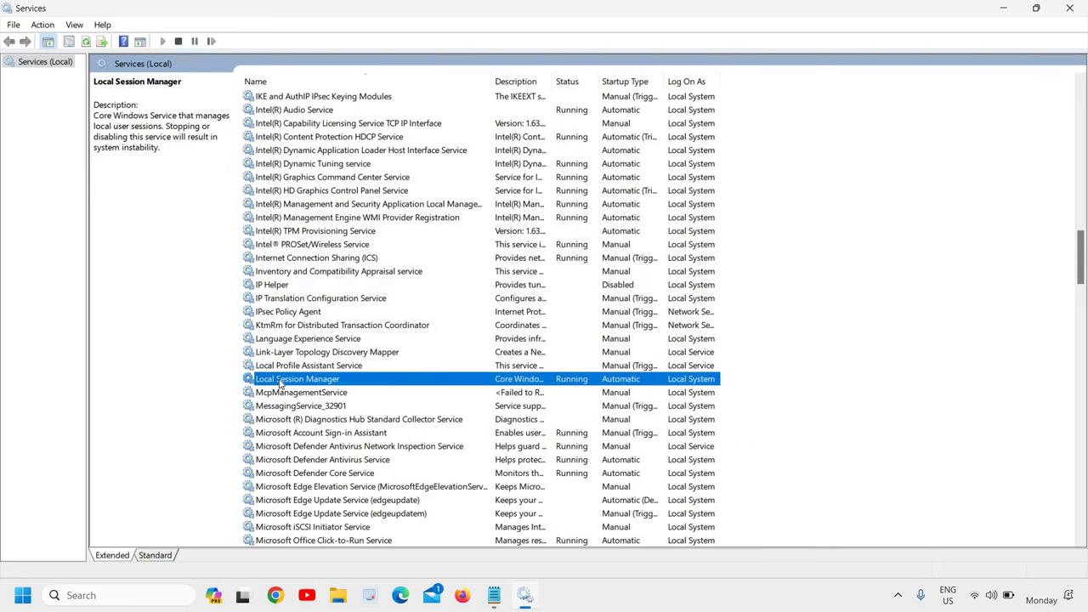
Step: Jump to the G services and stop the running Geolocation Service
{"action": "key", "text": "g"}
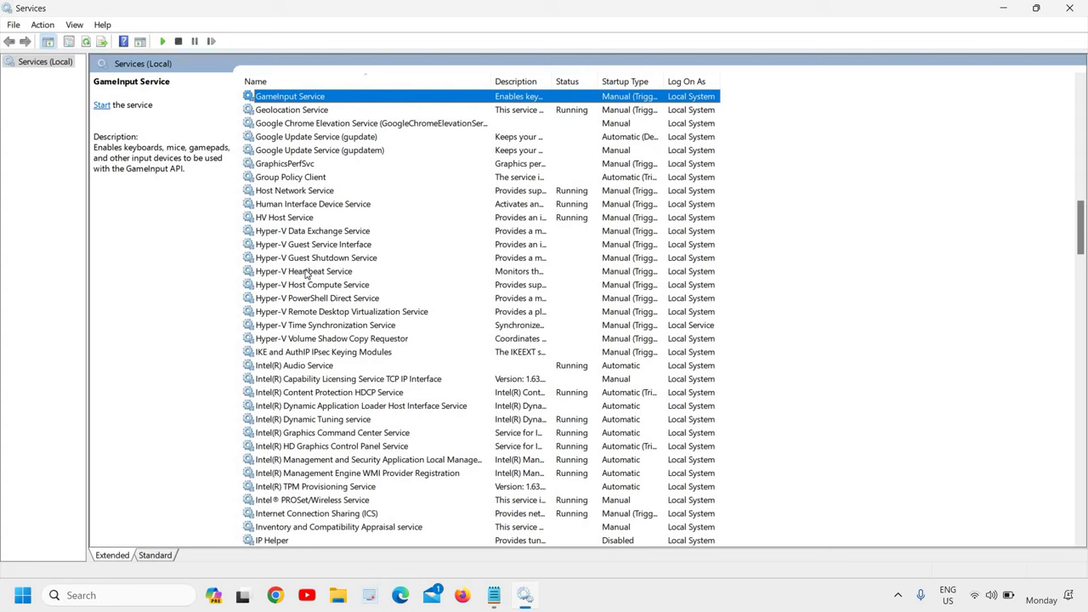
{"action": "scroll", "coordinate": [306, 273], "scroll_direction": "up", "scroll_amount": 2}
{"action": "left_click", "coordinate": [294, 166]}
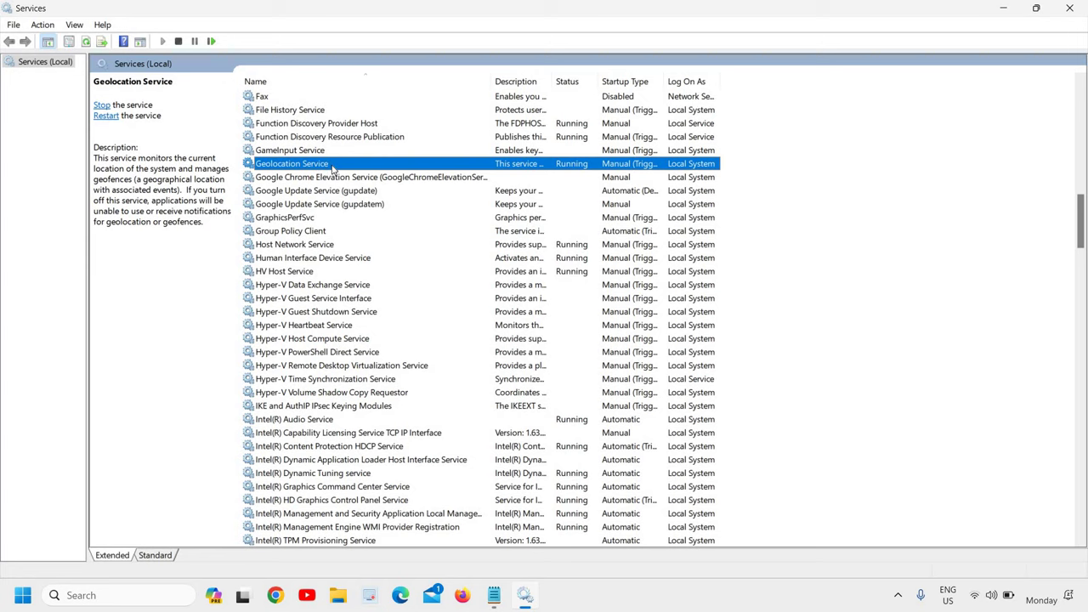
{"action": "right_click", "coordinate": [332, 167]}
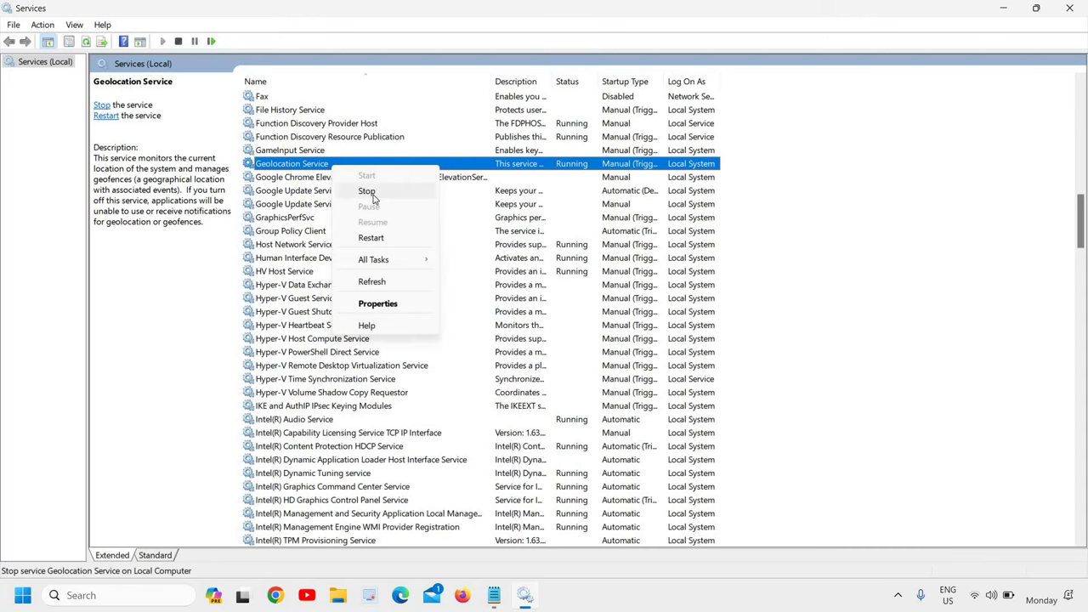
{"action": "left_click", "coordinate": [366, 191]}
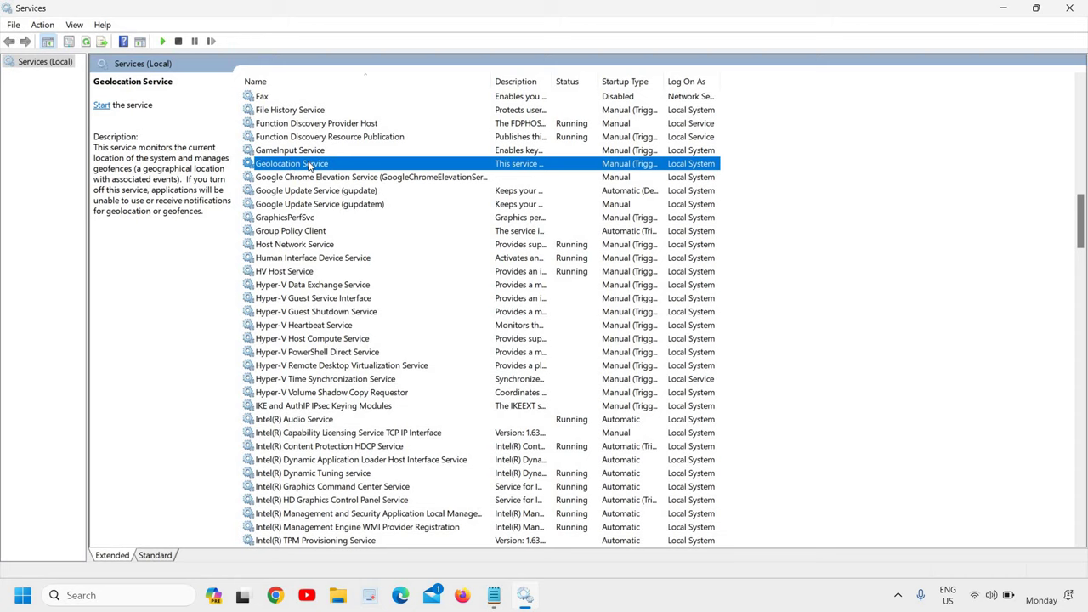
Step: Set Geolocation Service's startup type to Disabled and apply it
{"action": "right_click", "coordinate": [310, 166]}
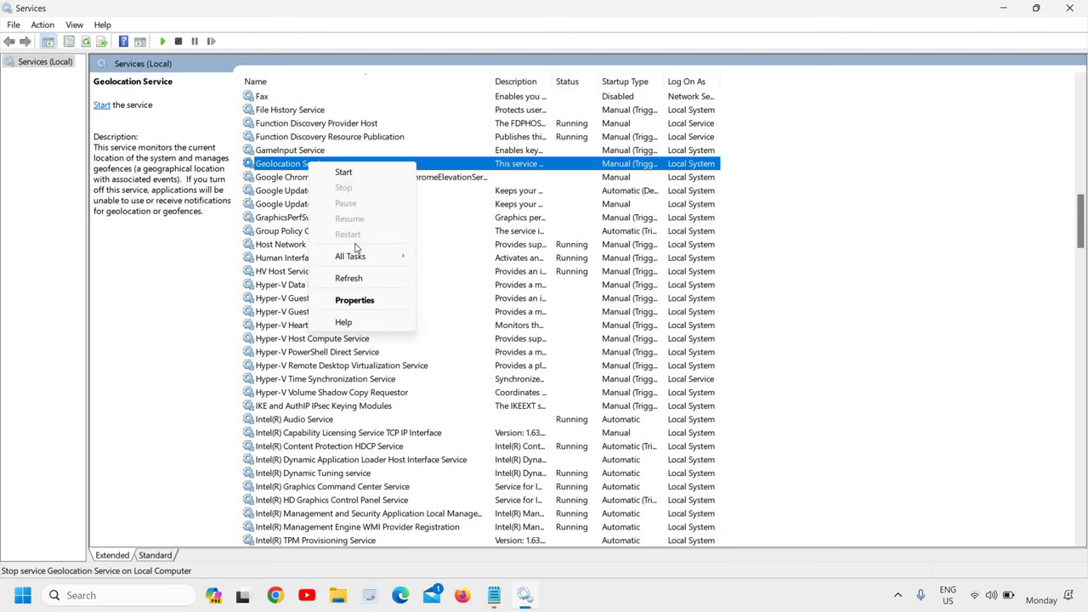
{"action": "left_click", "coordinate": [364, 302]}
{"action": "left_click", "coordinate": [520, 280]}
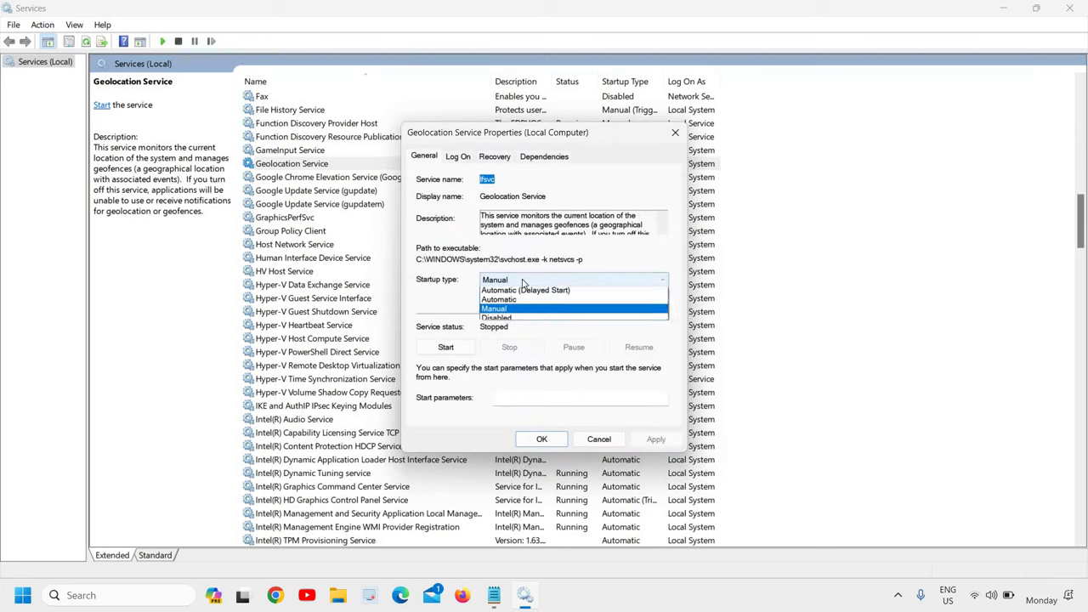
{"action": "left_click", "coordinate": [498, 320]}
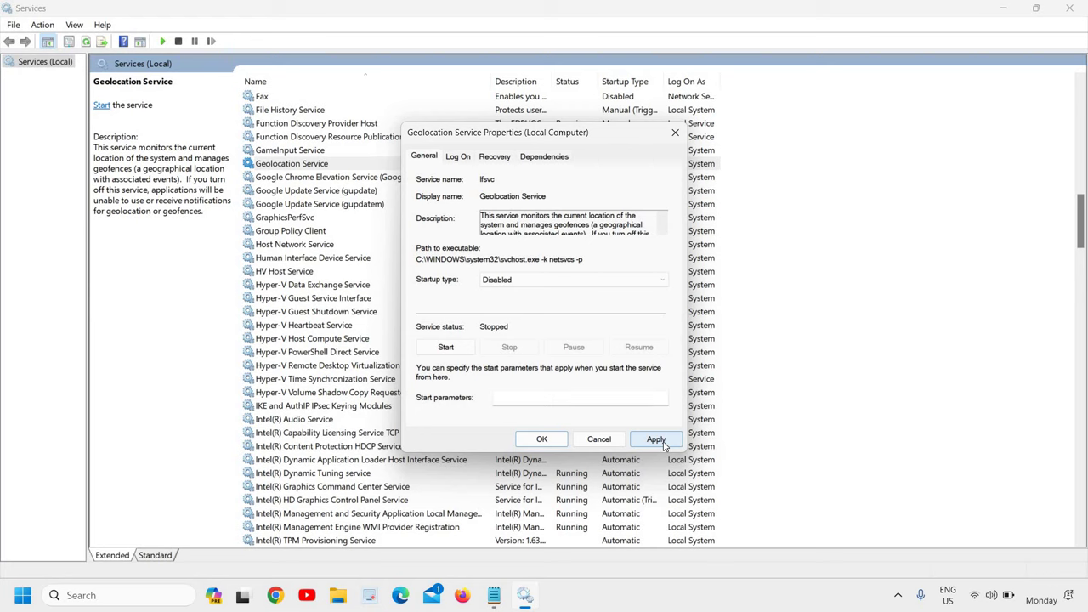
{"action": "left_click", "coordinate": [656, 439]}
{"action": "left_click", "coordinate": [539, 440]}
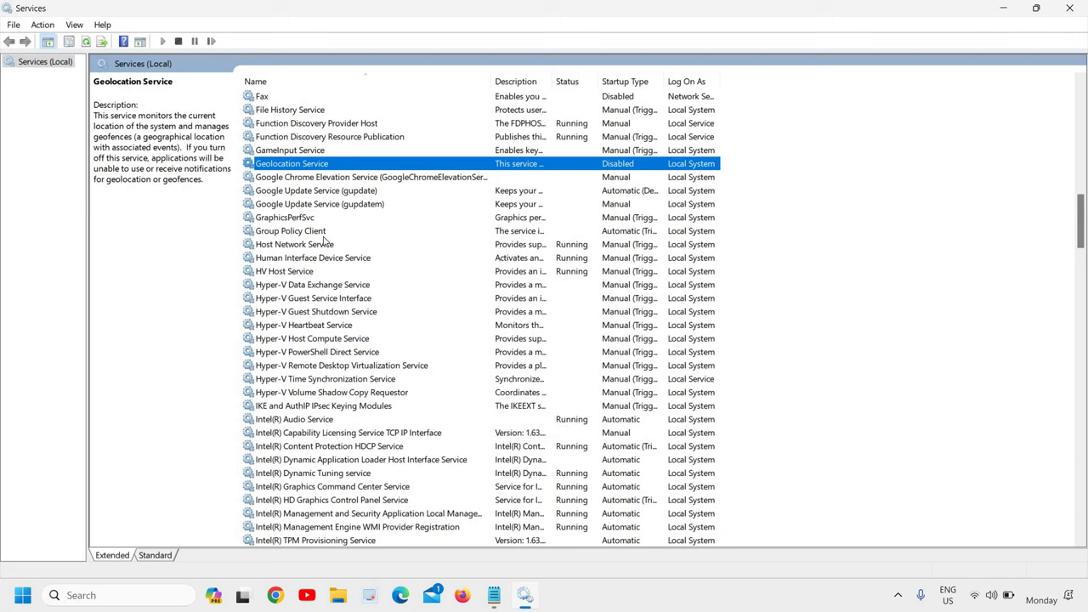
Step: Jump to the P services and apply Disabled as Phone Service's startup type
{"action": "left_click", "coordinate": [304, 273]}
{"action": "key", "text": "p"}
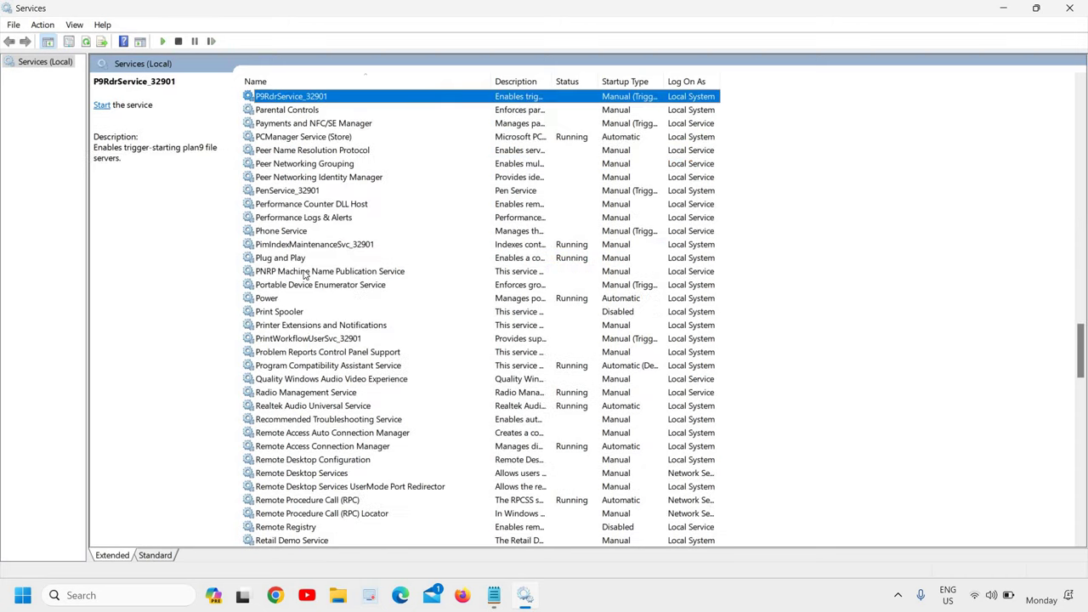
{"action": "left_click", "coordinate": [277, 234]}
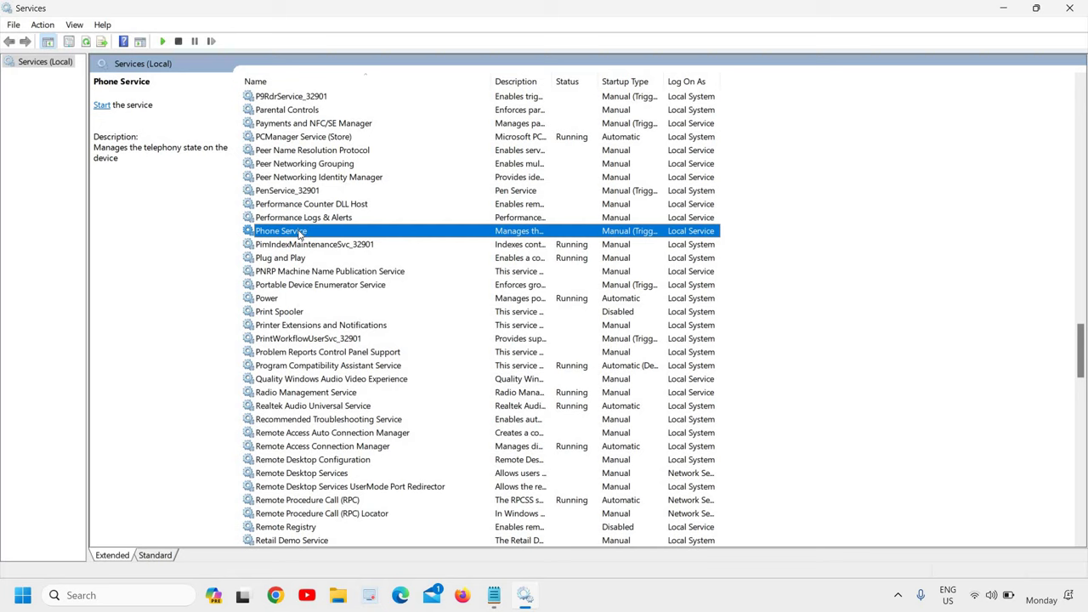
{"action": "right_click", "coordinate": [299, 236]}
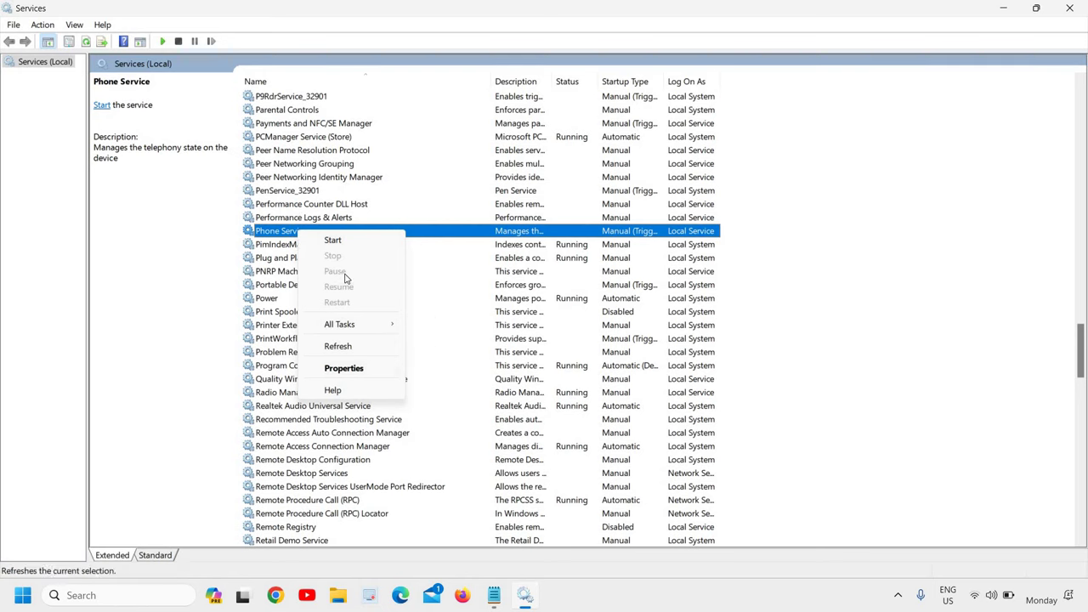
{"action": "left_click", "coordinate": [360, 367]}
{"action": "left_click", "coordinate": [512, 279]}
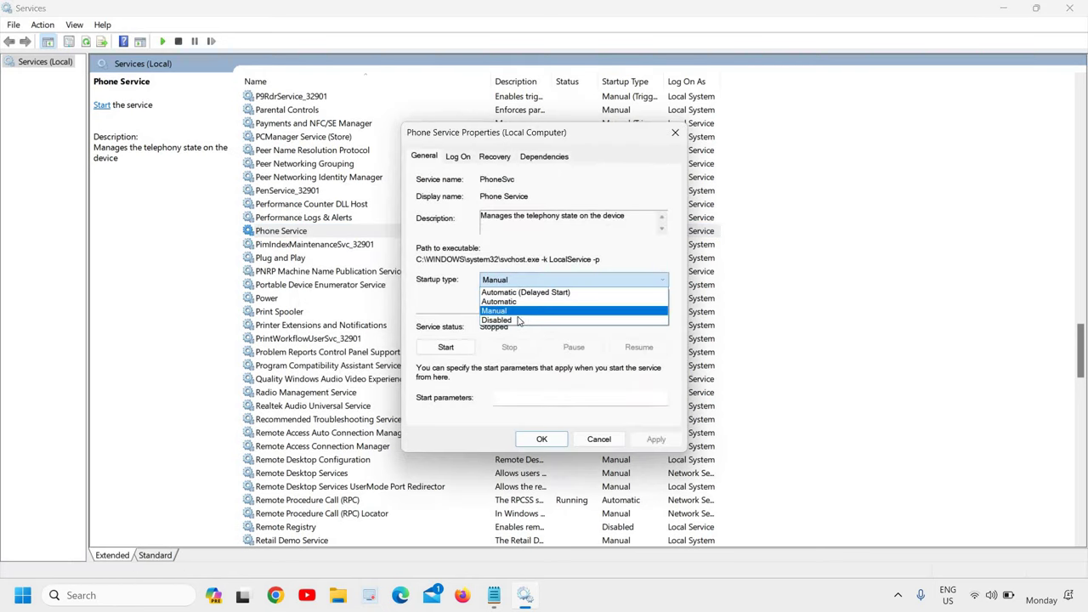
{"action": "left_click", "coordinate": [519, 317]}
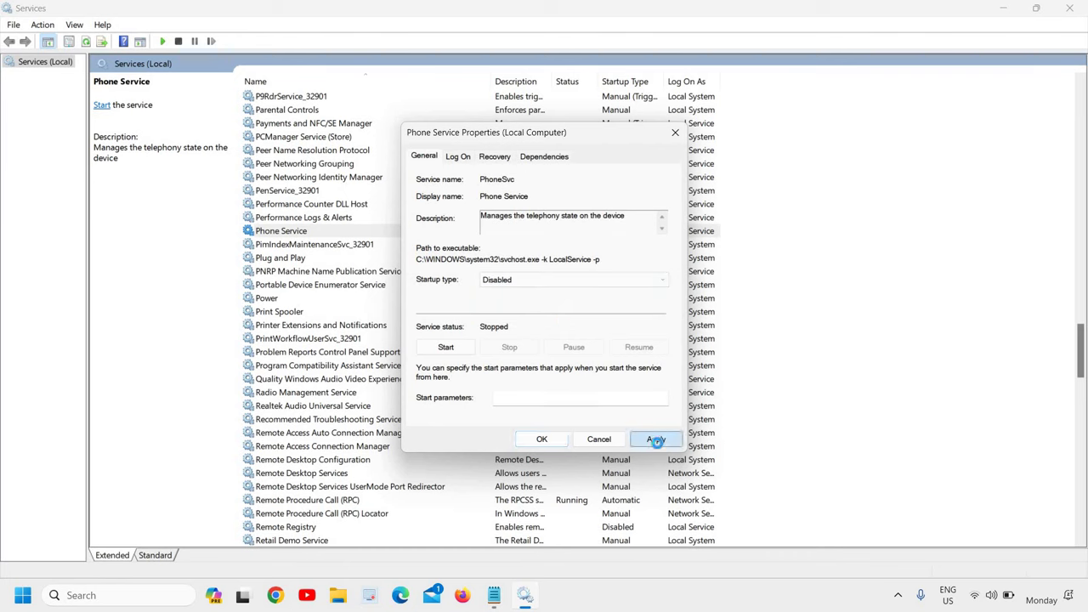
{"action": "left_click", "coordinate": [655, 438]}
{"action": "left_click", "coordinate": [541, 439]}
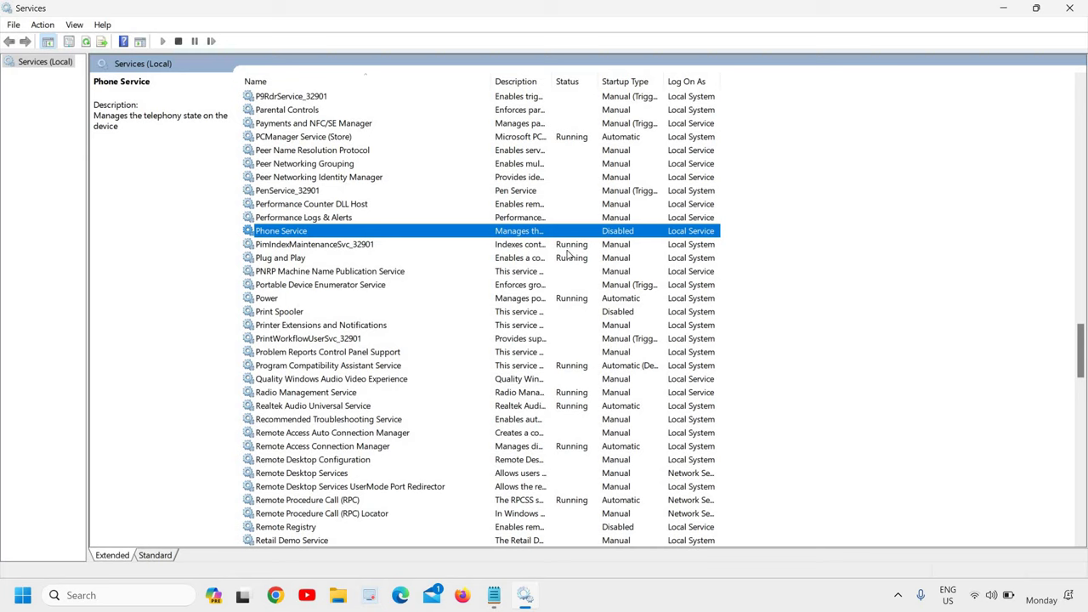
{"action": "left_click", "coordinate": [291, 328]}
Step: Jump to the R services and set Remote Desktop Configuration's Startup type to Disabled, applied and confirmed
{"action": "key", "text": "r"}
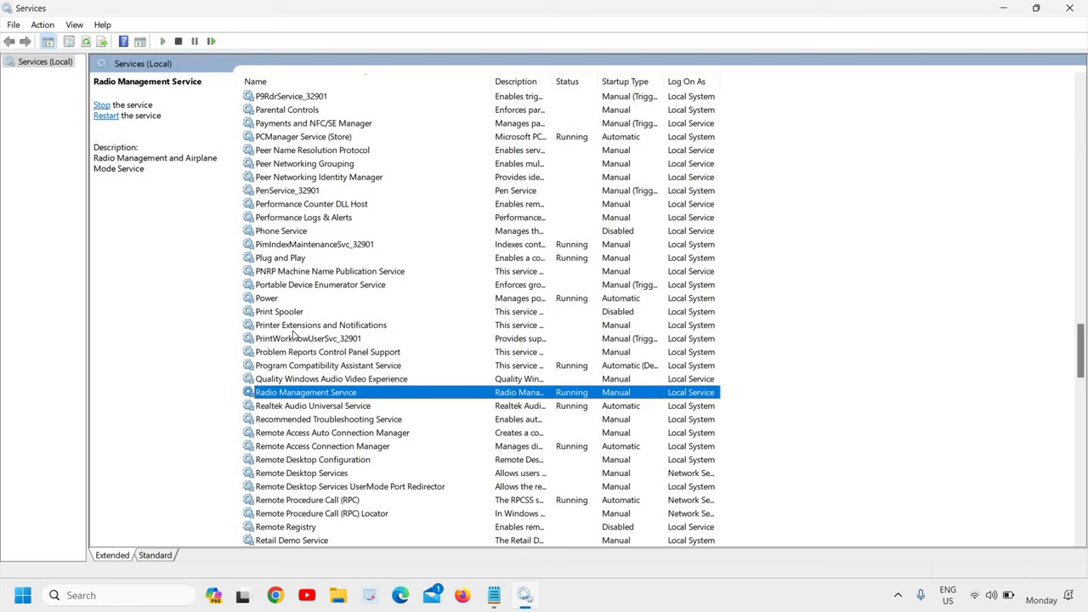
{"action": "scroll", "coordinate": [313, 347], "scroll_direction": "down", "scroll_amount": 4}
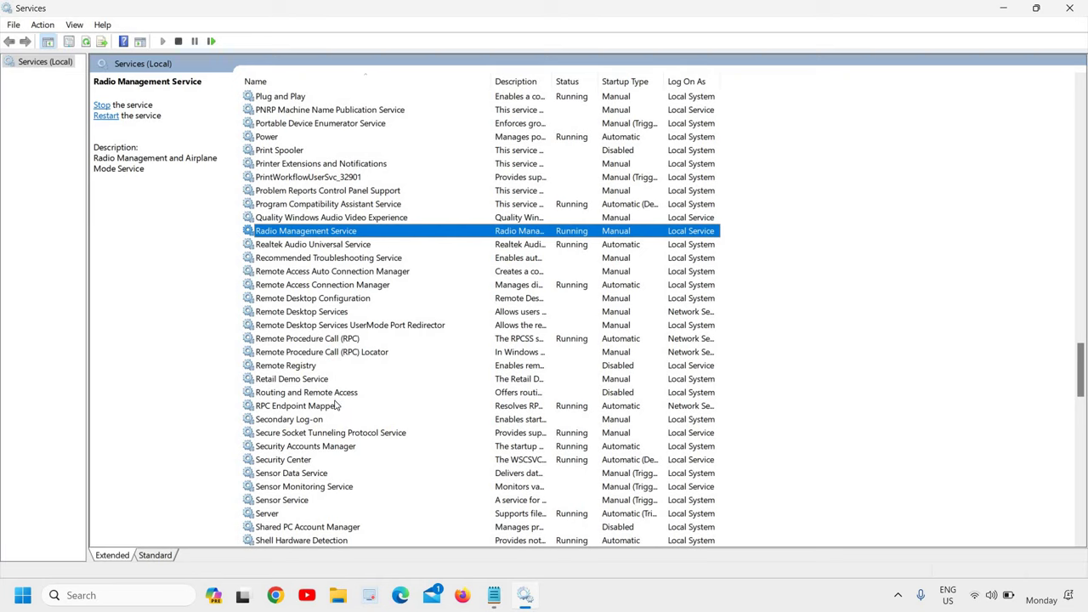
{"action": "left_click", "coordinate": [351, 300]}
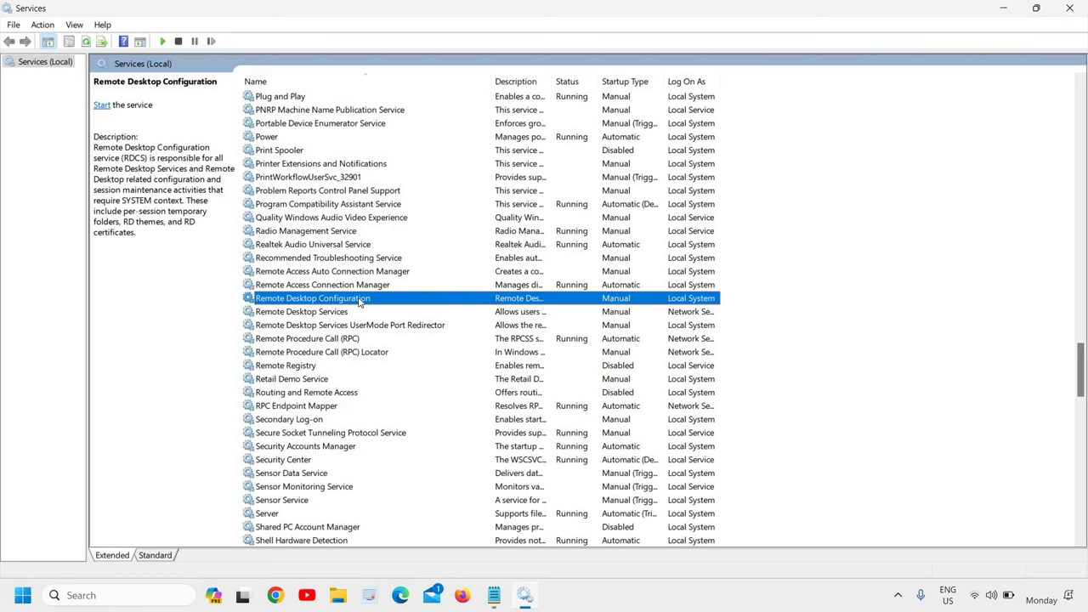
{"action": "right_click", "coordinate": [360, 302]}
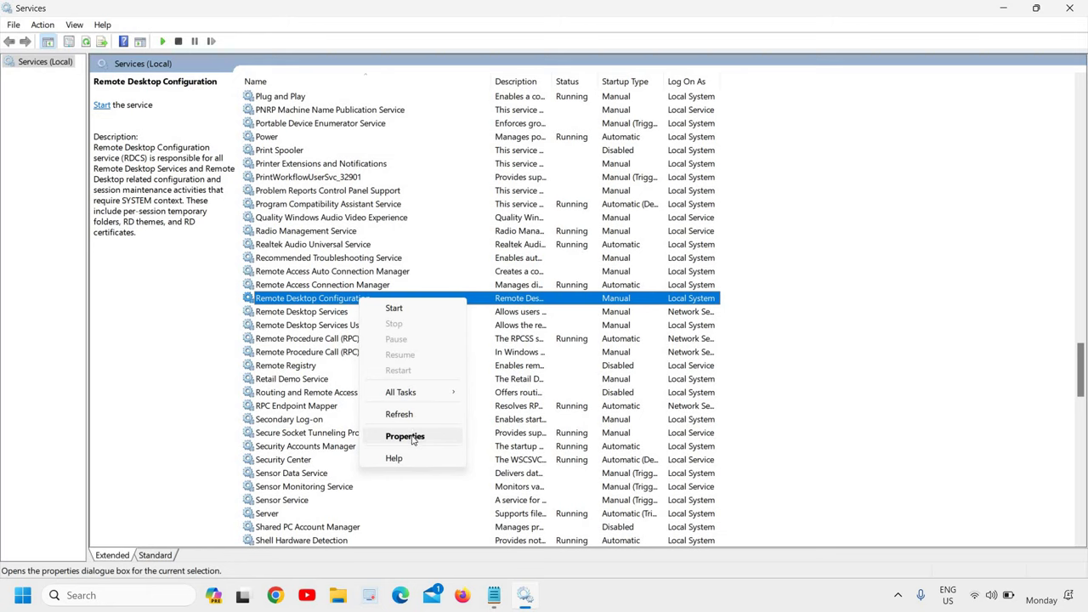
{"action": "left_click", "coordinate": [405, 436]}
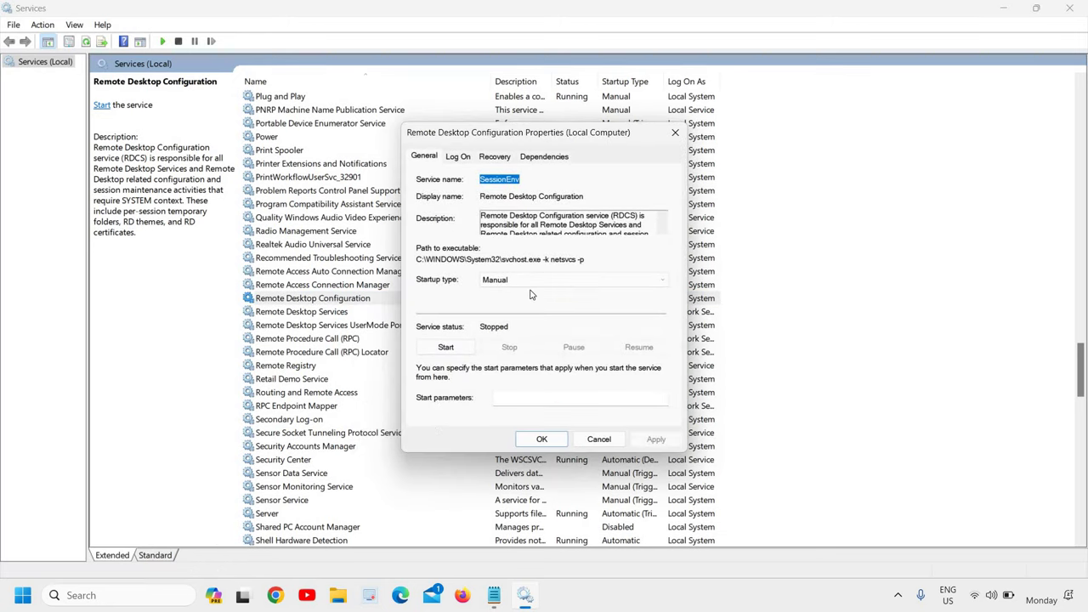
{"action": "left_click", "coordinate": [535, 282]}
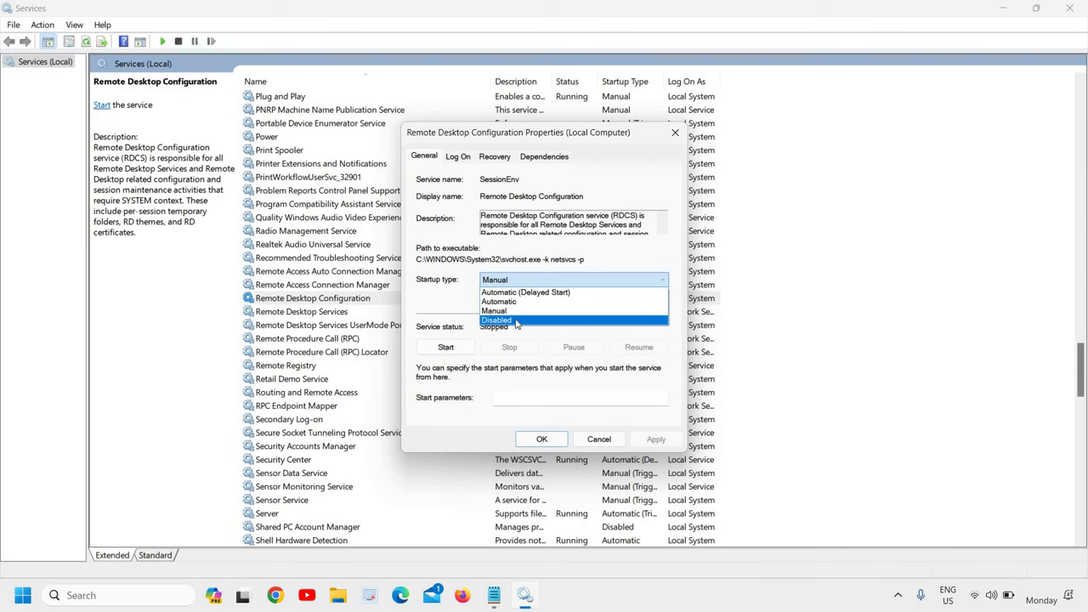
{"action": "left_click", "coordinate": [516, 321]}
{"action": "left_click", "coordinate": [655, 438]}
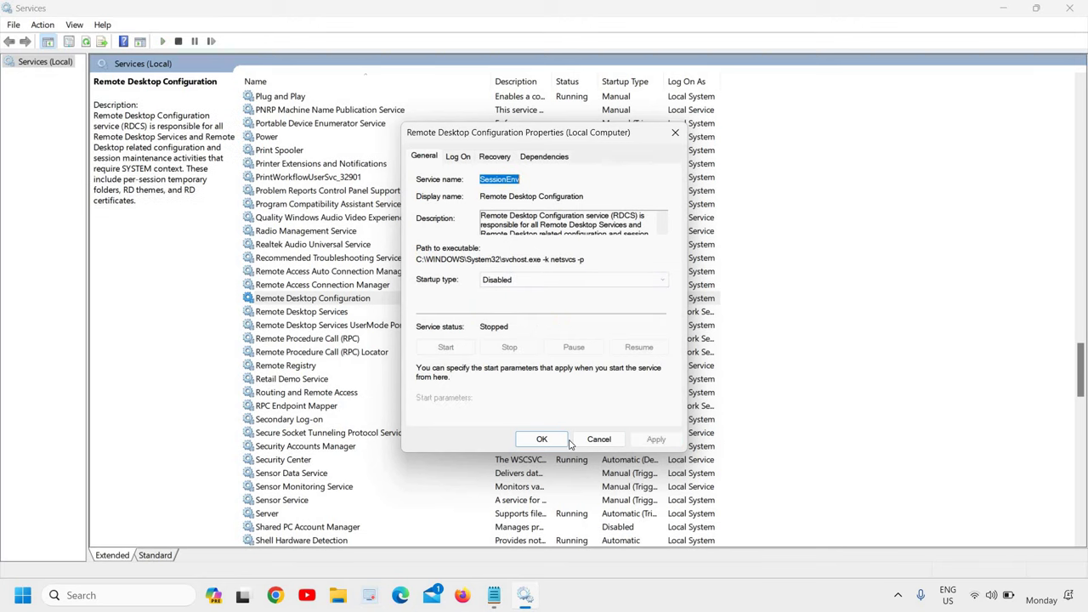
{"action": "left_click", "coordinate": [543, 438]}
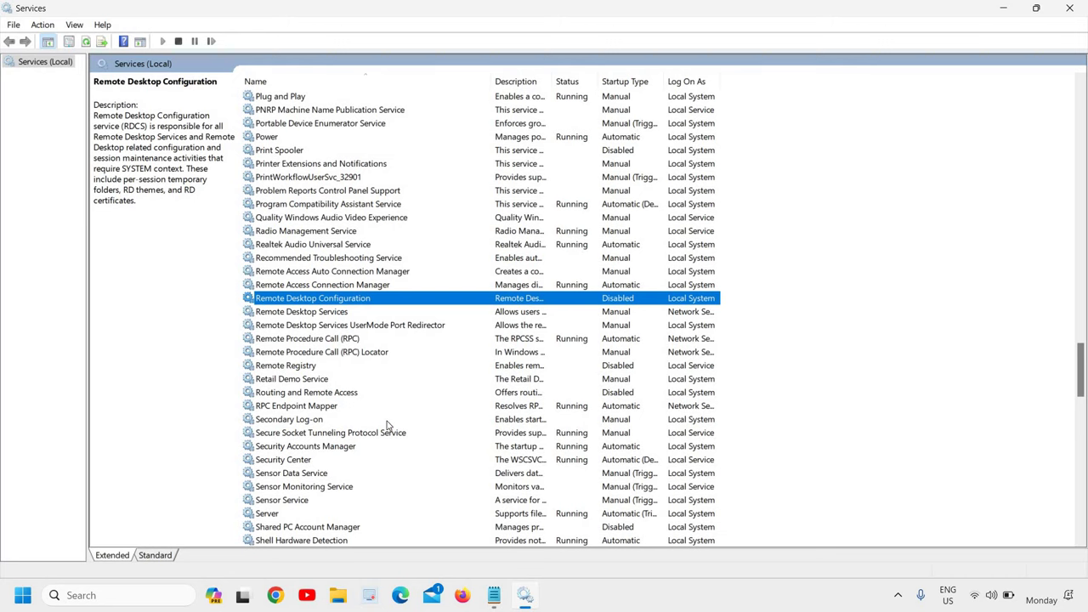
Step: Scroll down and change Windows Biometric Service's Startup type to Disabled in its properties, applied and confirmed
{"action": "scroll", "coordinate": [385, 427], "scroll_direction": "down", "scroll_amount": 4}
{"action": "scroll", "coordinate": [384, 428], "scroll_direction": "down", "scroll_amount": 13}
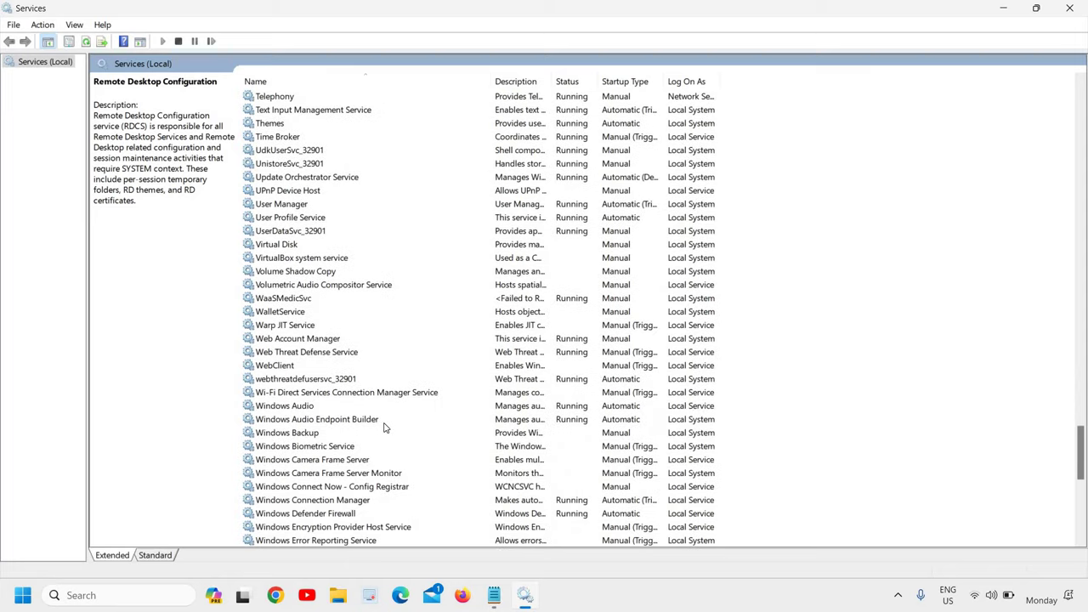
{"action": "left_click", "coordinate": [307, 451]}
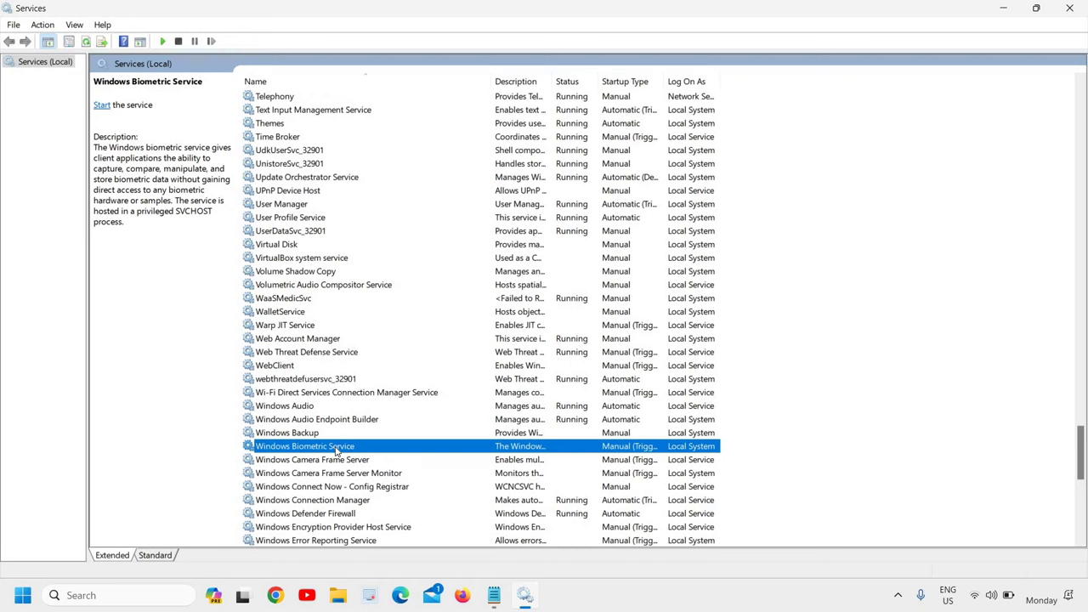
{"action": "right_click", "coordinate": [336, 451]}
{"action": "left_click", "coordinate": [385, 416]}
{"action": "left_click", "coordinate": [549, 280]}
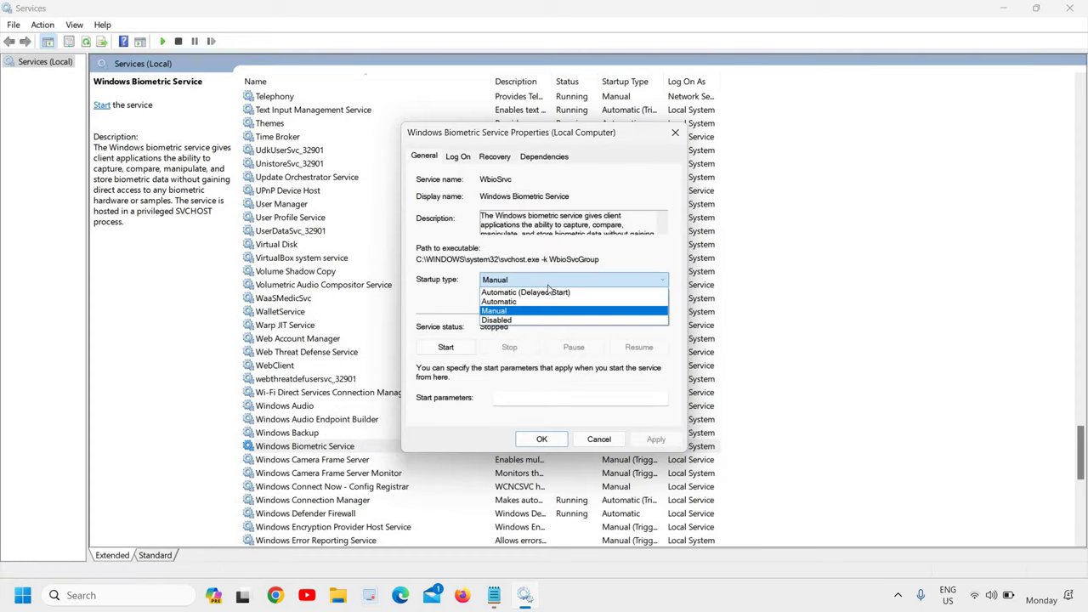
{"action": "left_click", "coordinate": [514, 321]}
{"action": "left_click", "coordinate": [655, 440]}
{"action": "left_click", "coordinate": [542, 439]}
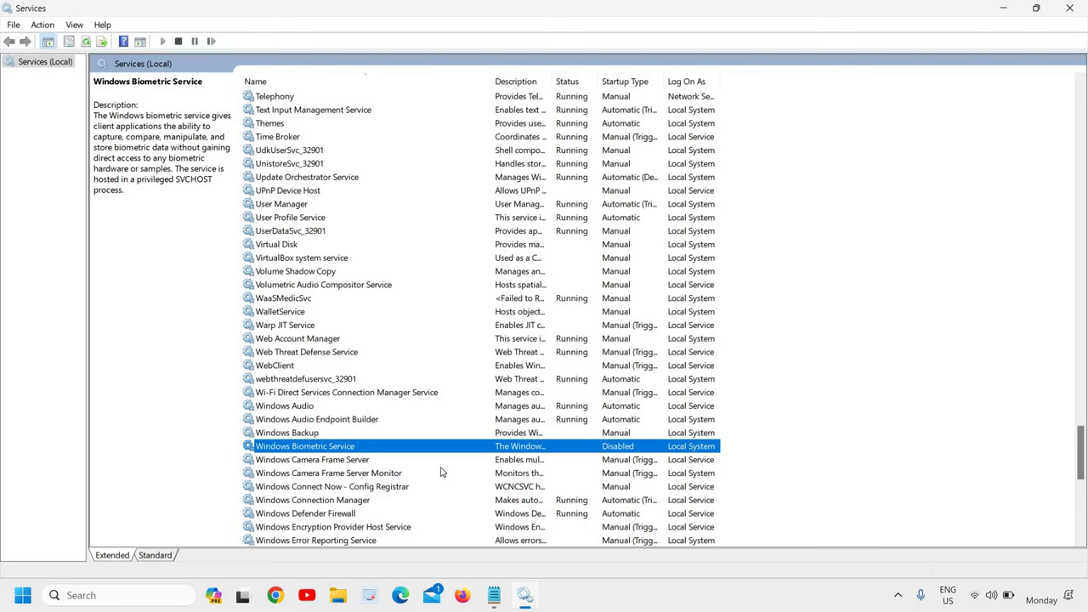
Step: Change Windows Error Reporting Service's Startup type to Disabled in its properties, applied and confirmed
{"action": "scroll", "coordinate": [365, 480], "scroll_direction": "down", "scroll_amount": 4}
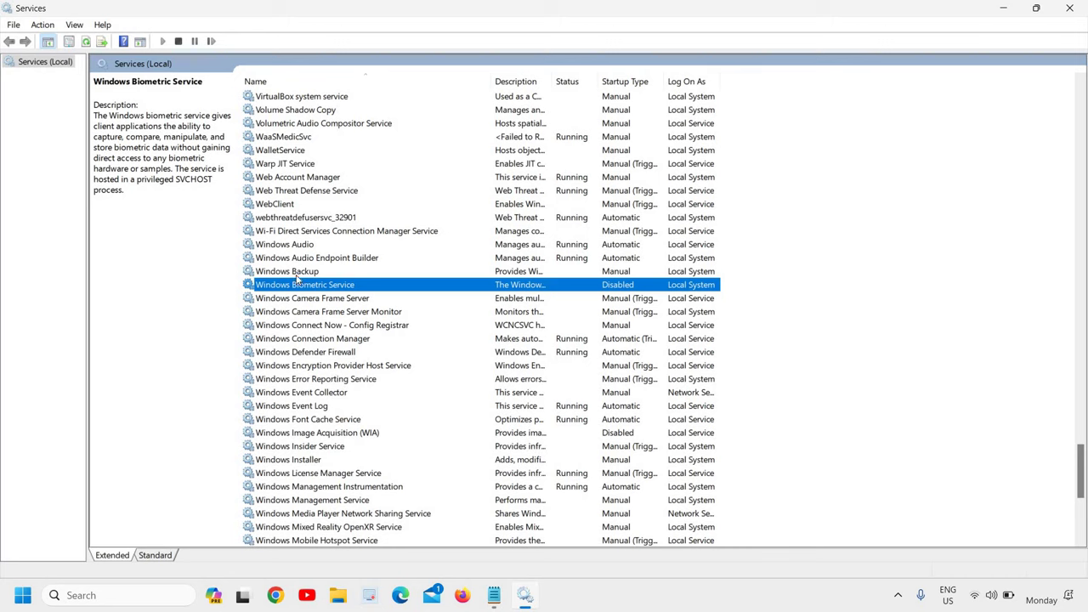
{"action": "left_click", "coordinate": [316, 379]}
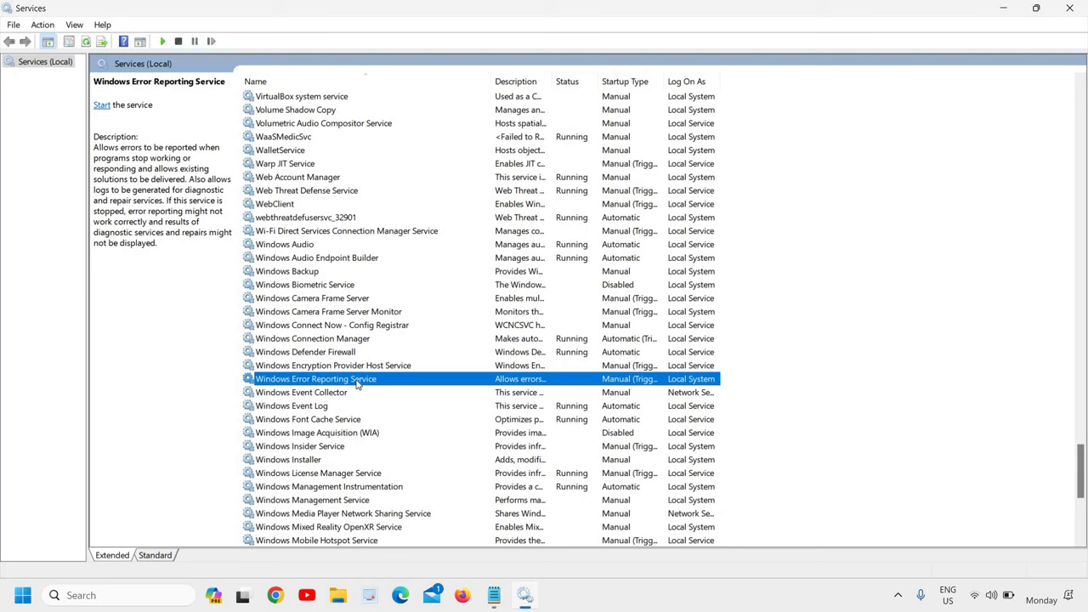
{"action": "right_click", "coordinate": [364, 380]}
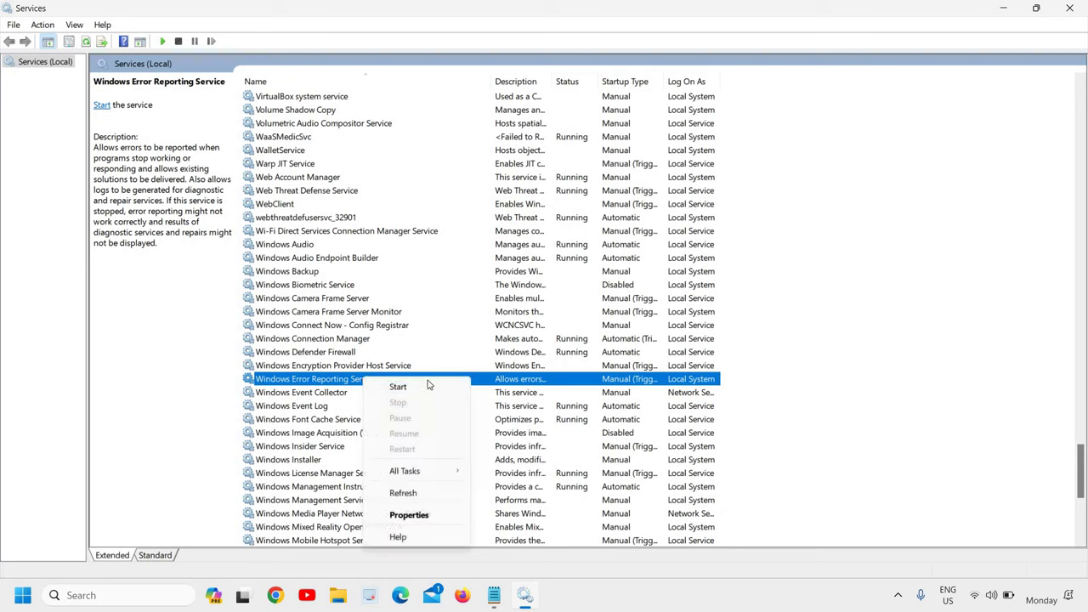
{"action": "left_click", "coordinate": [312, 380]}
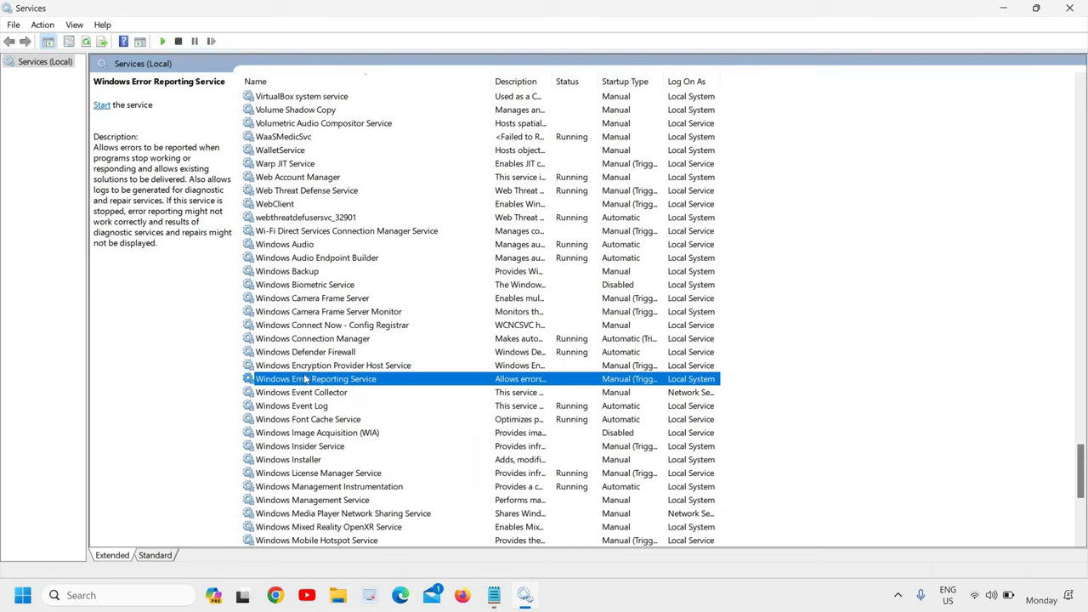
{"action": "right_click", "coordinate": [352, 385]}
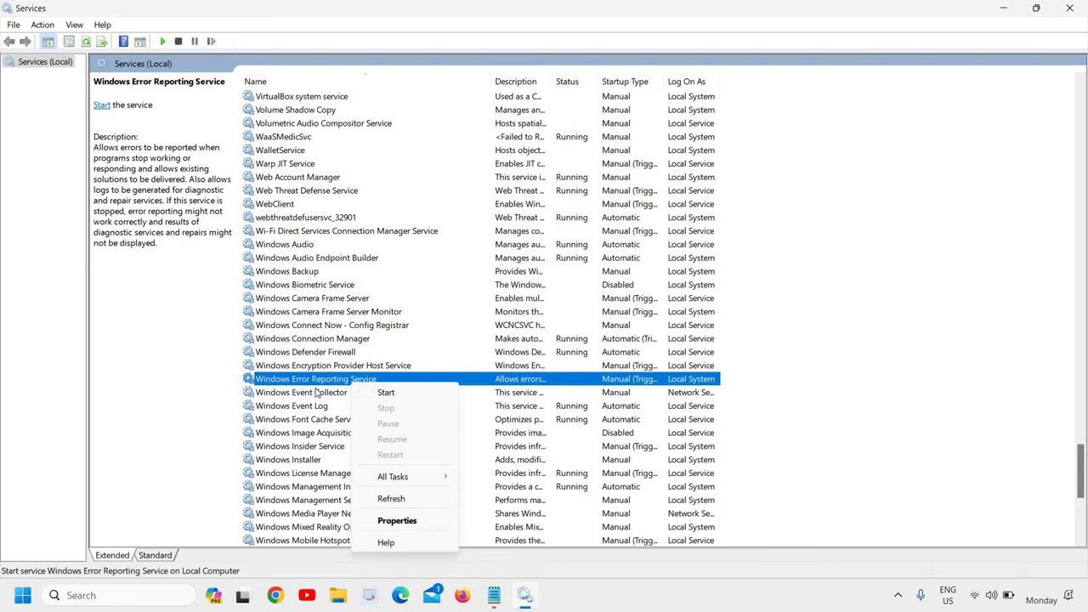
{"action": "left_click", "coordinate": [405, 521]}
{"action": "left_click", "coordinate": [510, 281]}
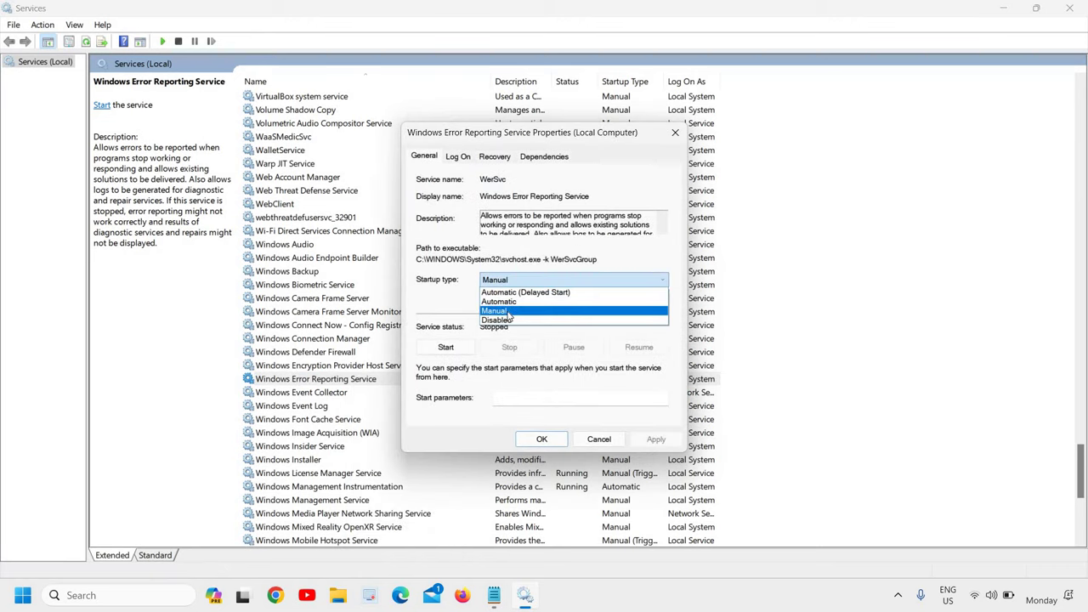
{"action": "left_click", "coordinate": [510, 321]}
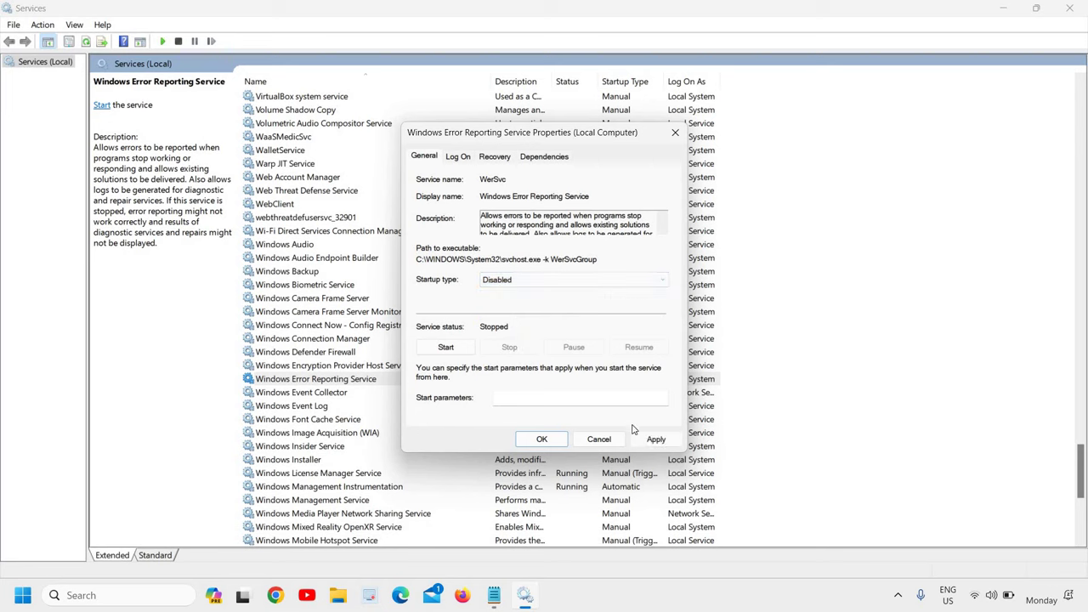
{"action": "left_click", "coordinate": [654, 439]}
{"action": "left_click", "coordinate": [539, 439]}
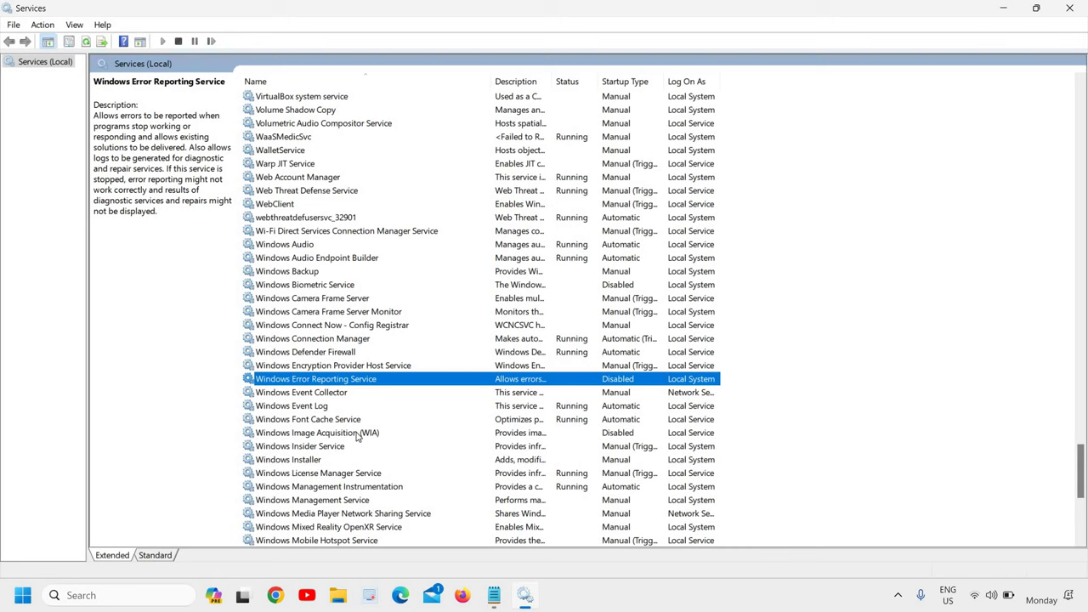
Step: Scroll to the Xbox entries and set Xbox Accessory Management Service's Startup type to Disabled, applied and confirmed
{"action": "scroll", "coordinate": [357, 436], "scroll_direction": "down", "scroll_amount": 5}
{"action": "scroll", "coordinate": [357, 436], "scroll_direction": "down", "scroll_amount": 3}
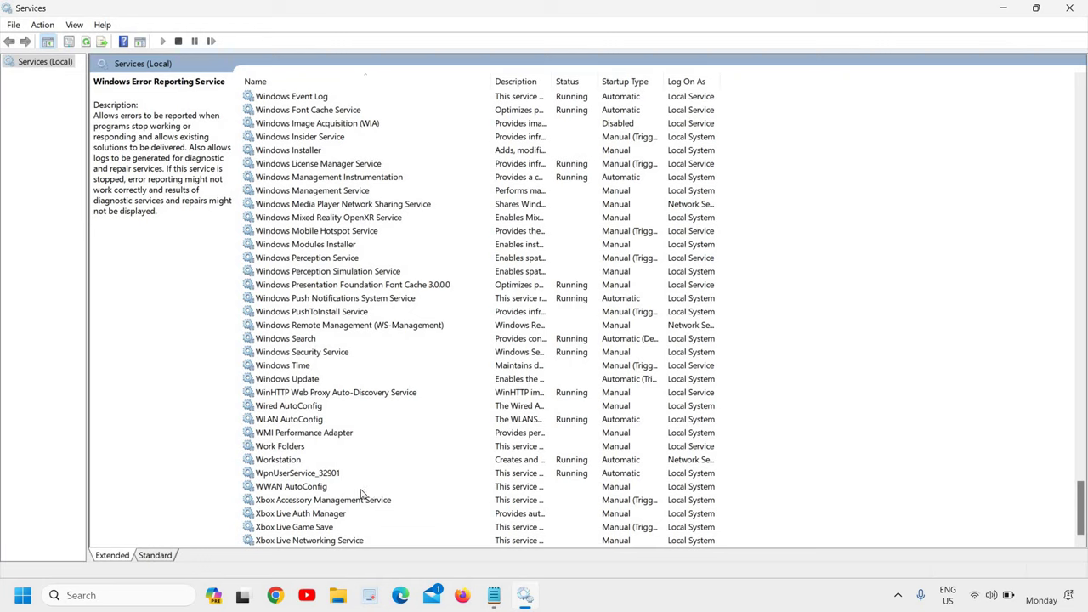
{"action": "left_click", "coordinate": [295, 502]}
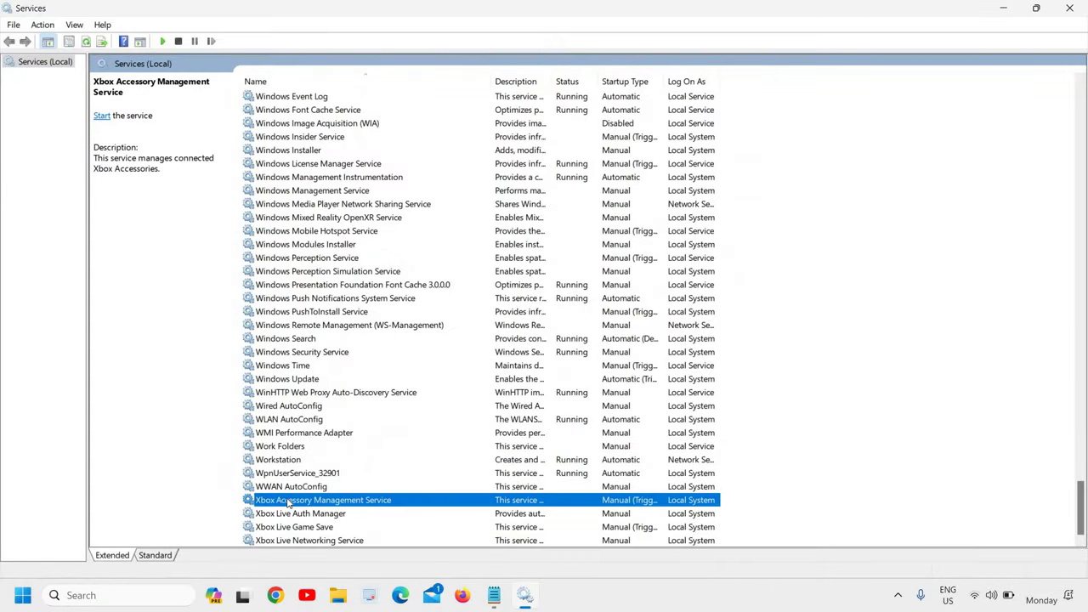
{"action": "right_click", "coordinate": [289, 502]}
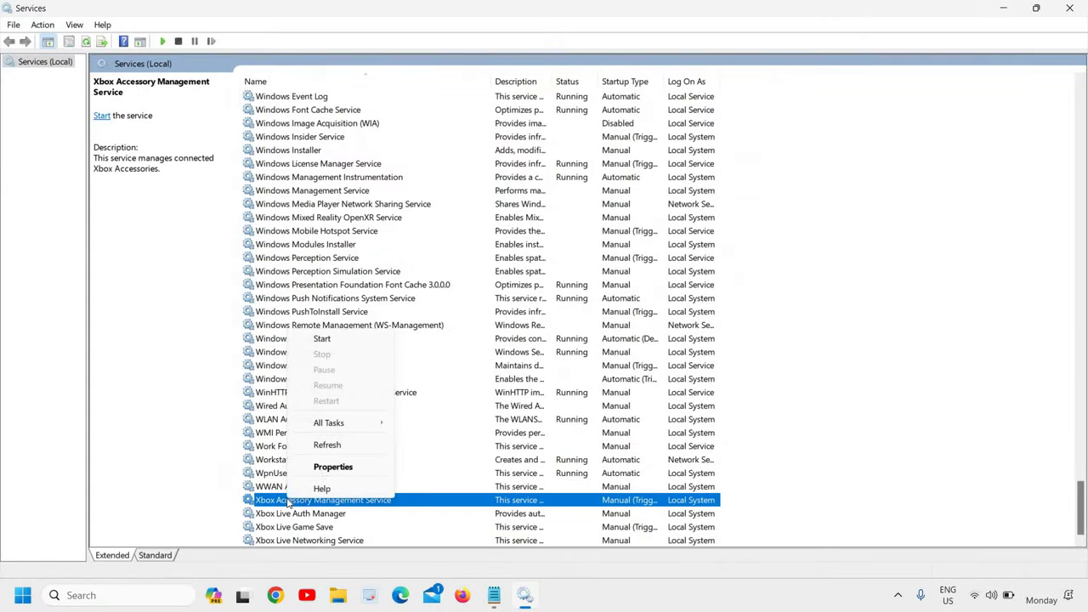
{"action": "left_click", "coordinate": [328, 468]}
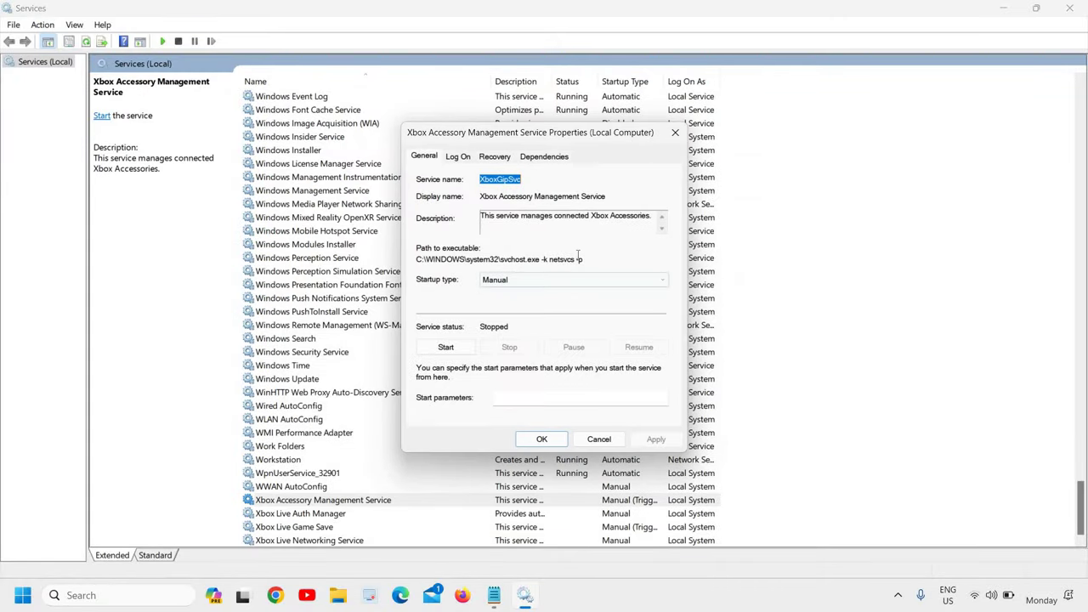
{"action": "left_click", "coordinate": [576, 282]}
{"action": "left_click", "coordinate": [555, 320]}
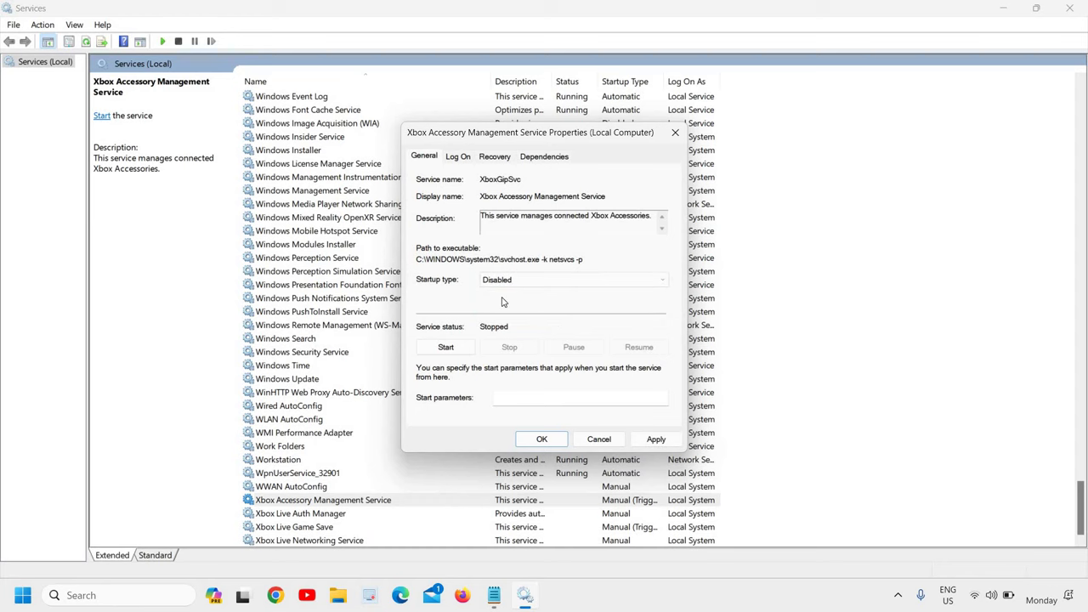
{"action": "left_click", "coordinate": [656, 439]}
{"action": "left_click", "coordinate": [541, 440]}
Step: Set Xbox Live Auth Manager's Startup type to Disabled and apply it
{"action": "right_click", "coordinate": [312, 515]}
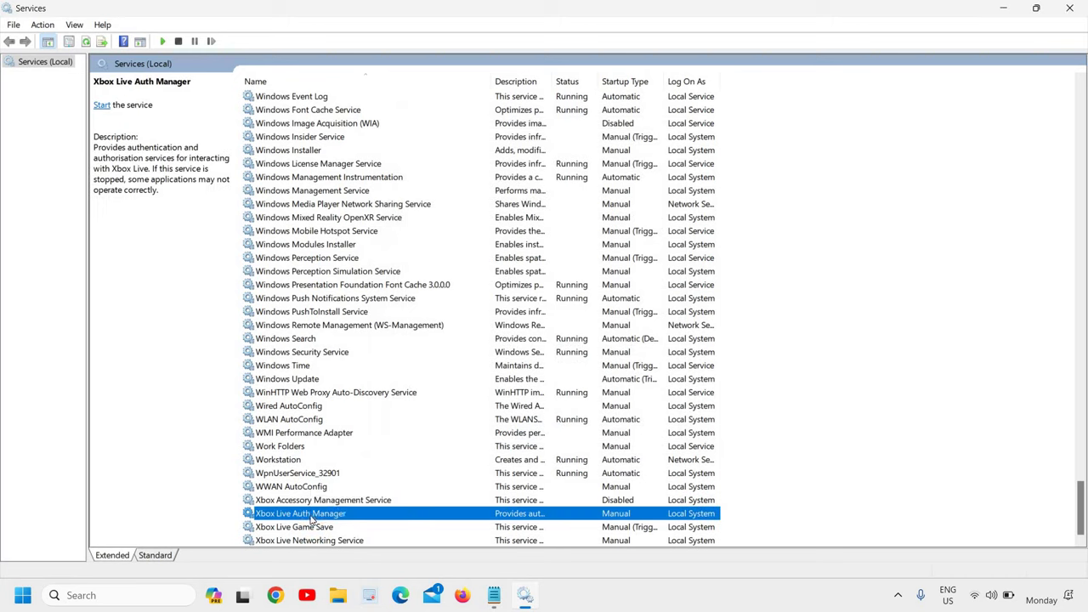
{"action": "left_click", "coordinate": [340, 484]}
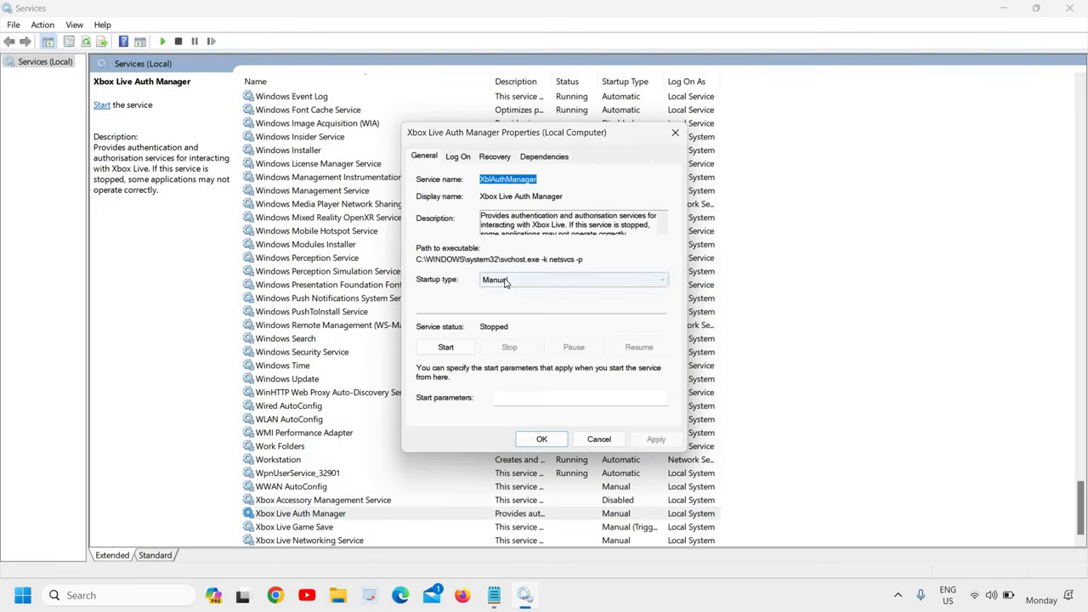
{"action": "left_click", "coordinate": [507, 284]}
{"action": "left_click", "coordinate": [514, 321]}
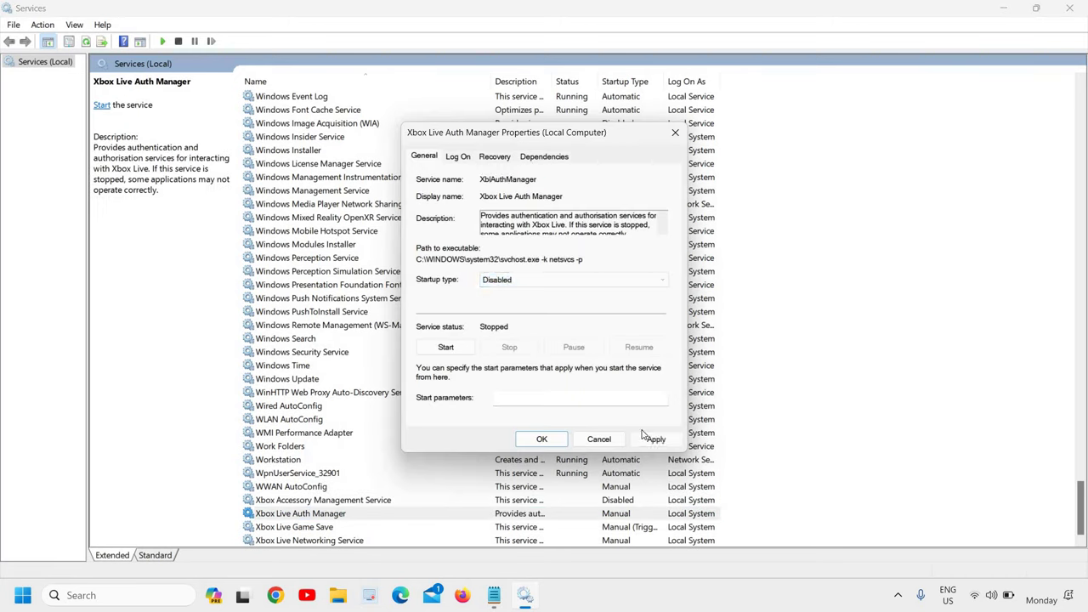
{"action": "left_click", "coordinate": [655, 440]}
{"action": "left_click", "coordinate": [542, 440]}
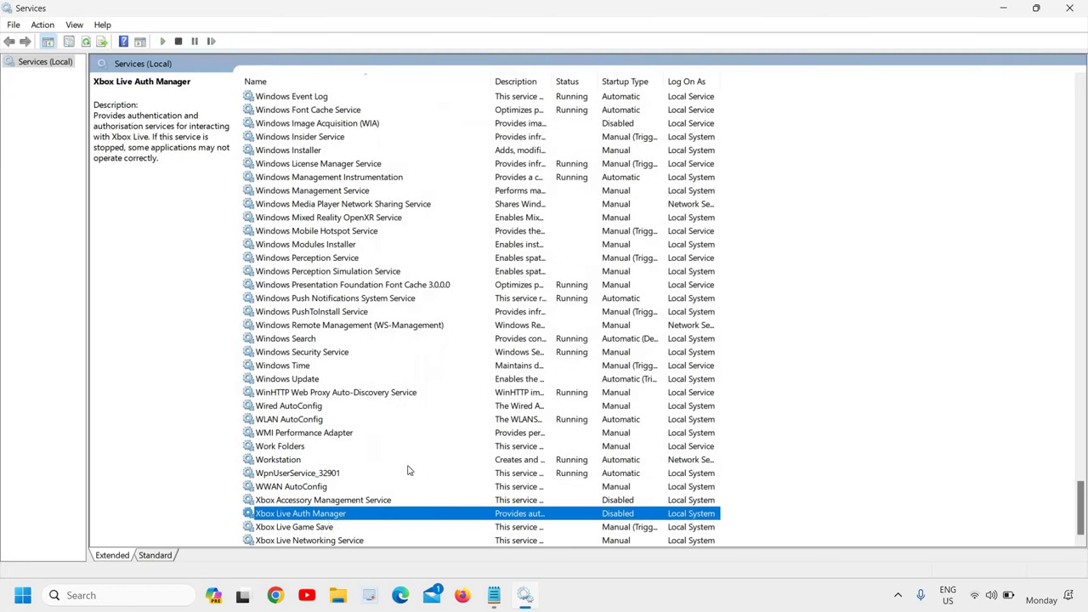
Step: Set Xbox Live Game Save's Startup type to Disabled and apply it
{"action": "left_click", "coordinate": [303, 530]}
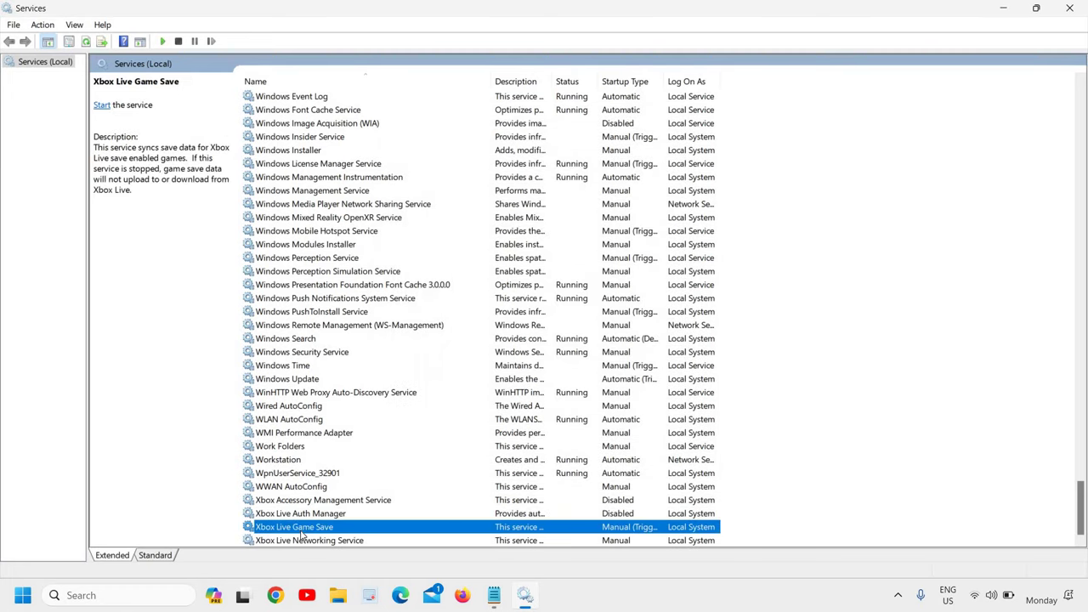
{"action": "right_click", "coordinate": [304, 529]}
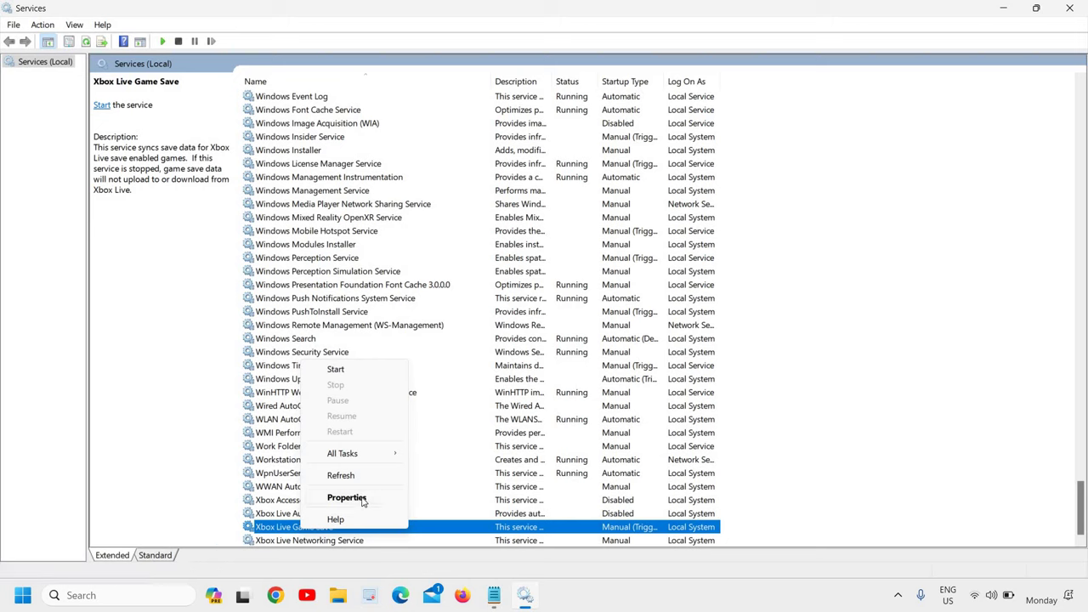
{"action": "left_click", "coordinate": [363, 500]}
{"action": "left_click", "coordinate": [522, 281]}
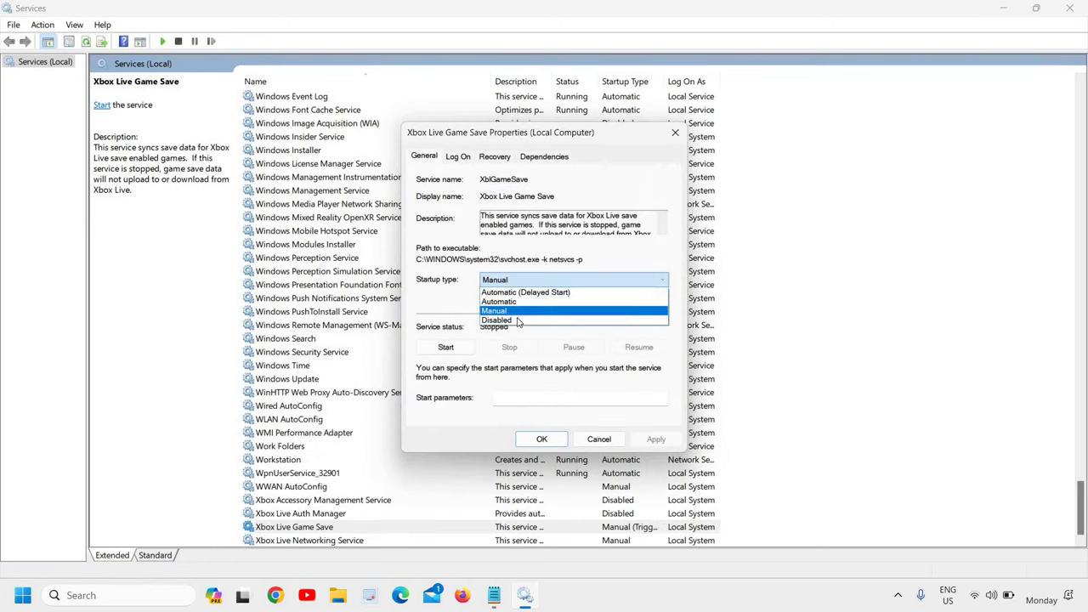
{"action": "left_click", "coordinate": [518, 320]}
{"action": "left_click", "coordinate": [655, 439]}
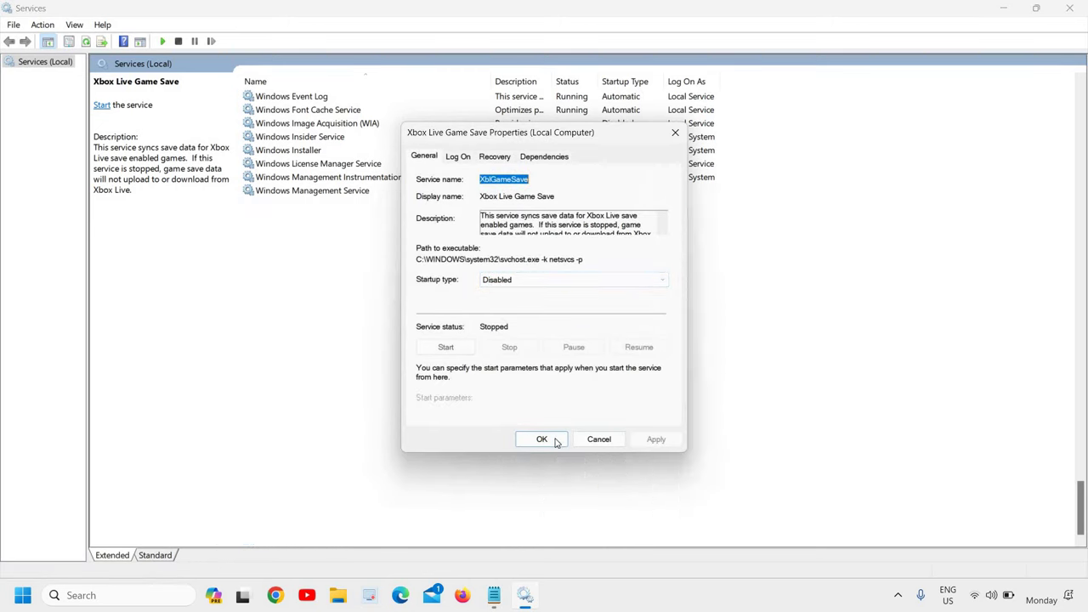
{"action": "left_click", "coordinate": [541, 440]}
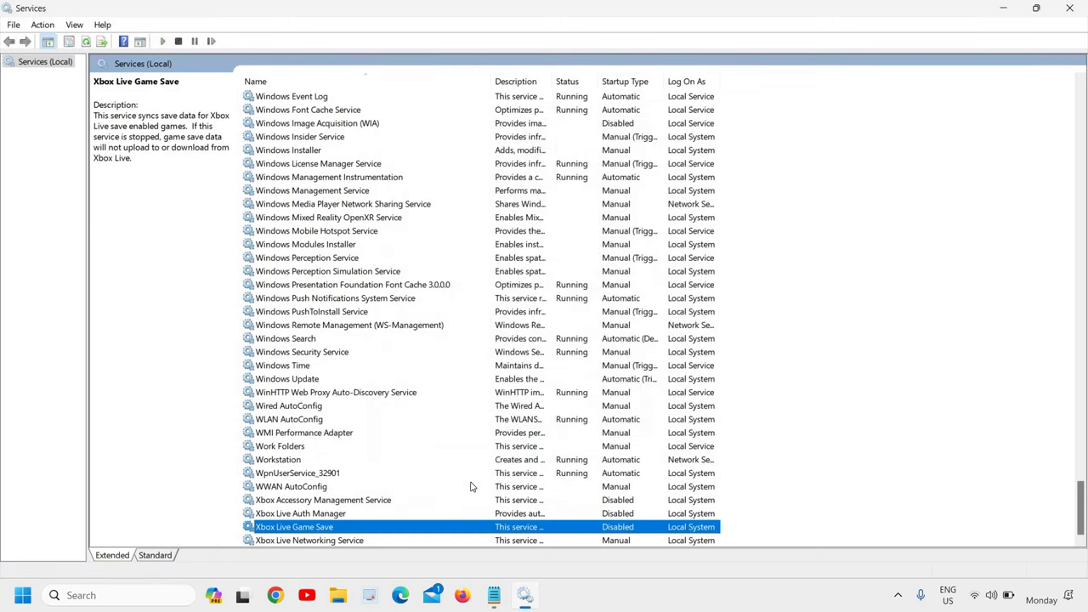
Step: Set Xbox Live Networking Service's Startup type to Disabled, then close the Services window
{"action": "left_click", "coordinate": [346, 541]}
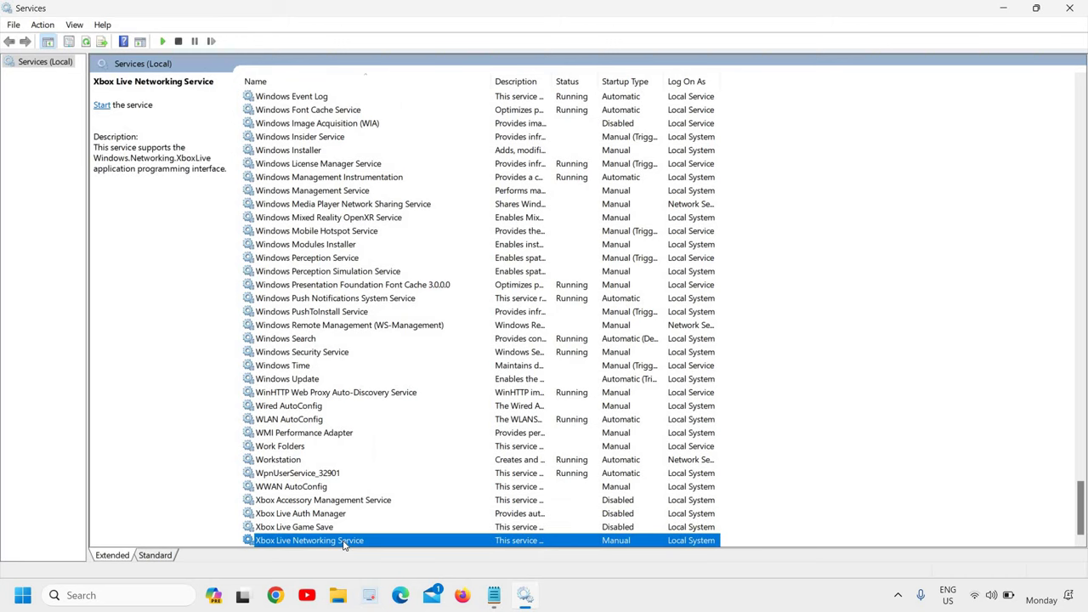
{"action": "right_click", "coordinate": [345, 542]}
{"action": "left_click", "coordinate": [389, 510]}
{"action": "left_click", "coordinate": [539, 282]}
{"action": "left_click", "coordinate": [531, 321]}
{"action": "left_click", "coordinate": [655, 440]}
{"action": "left_click", "coordinate": [542, 440]}
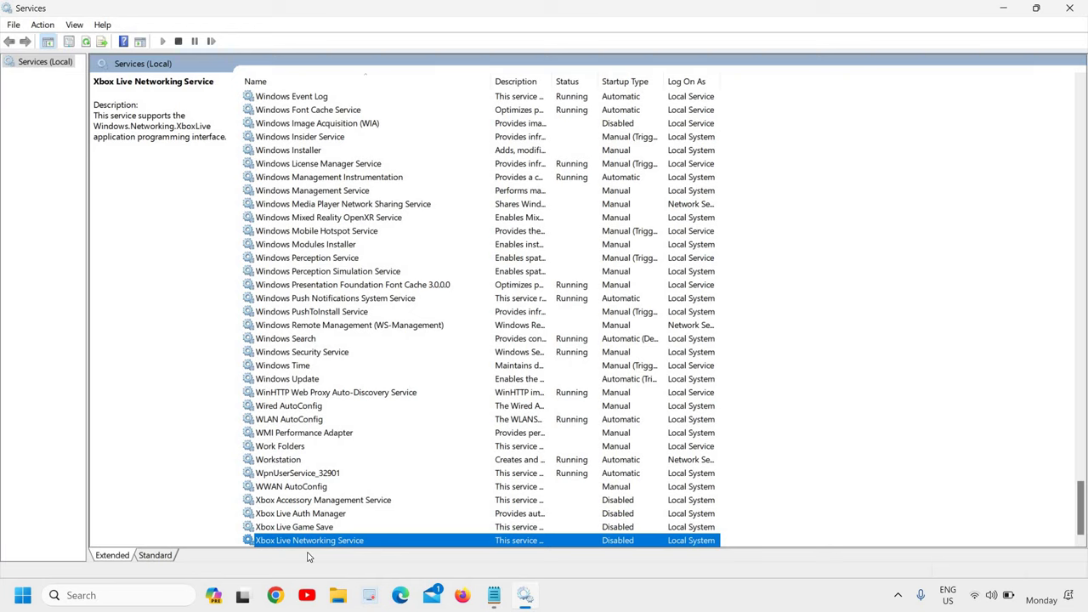
{"action": "left_click", "coordinate": [1066, 10]}
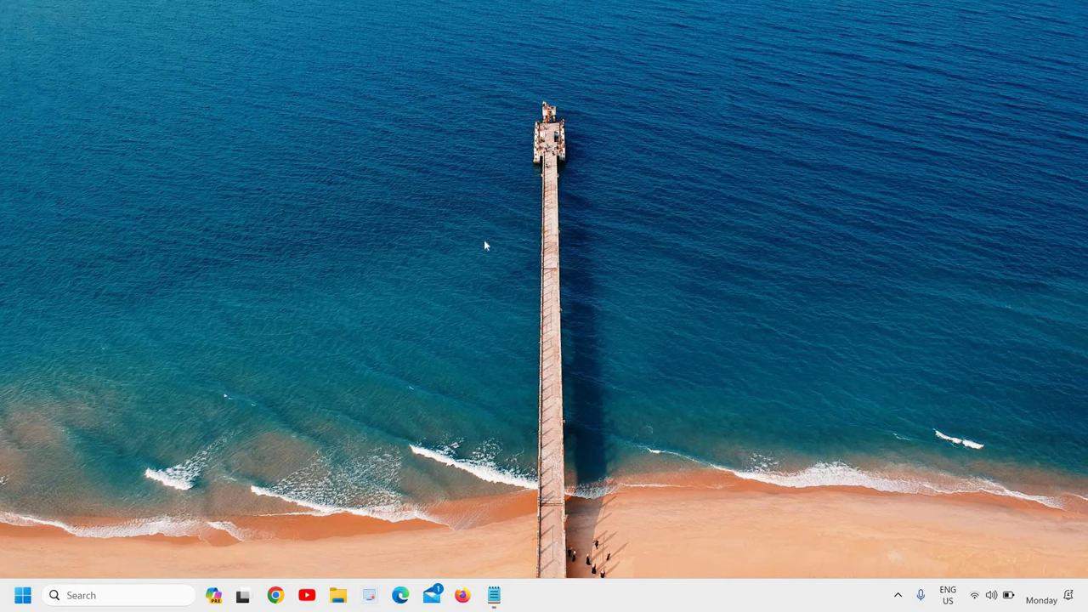
{"action": "right_click", "coordinate": [509, 260]}
{"action": "left_click", "coordinate": [544, 299]}
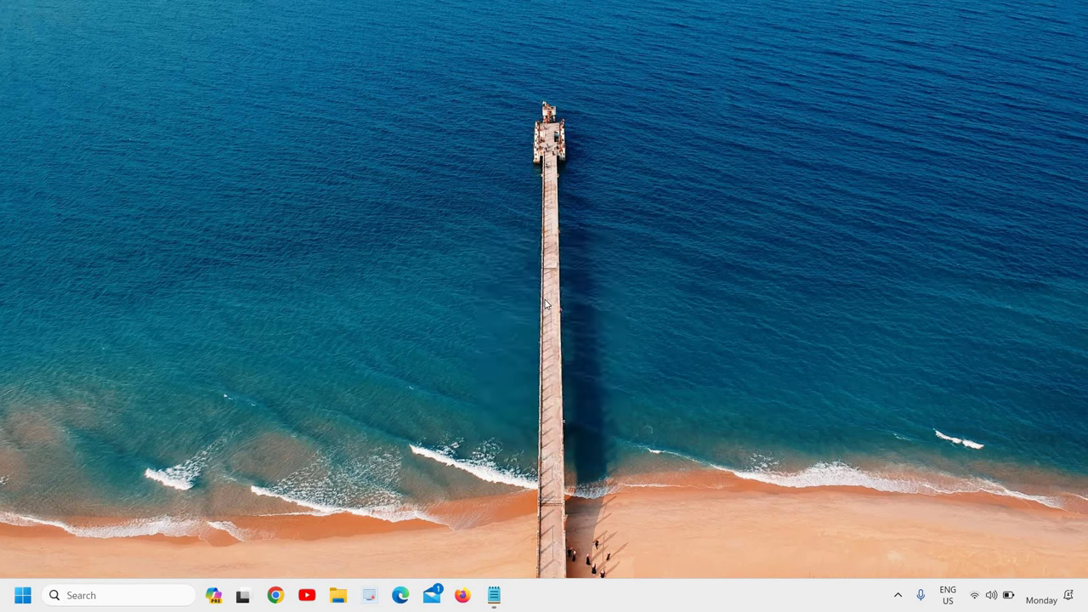